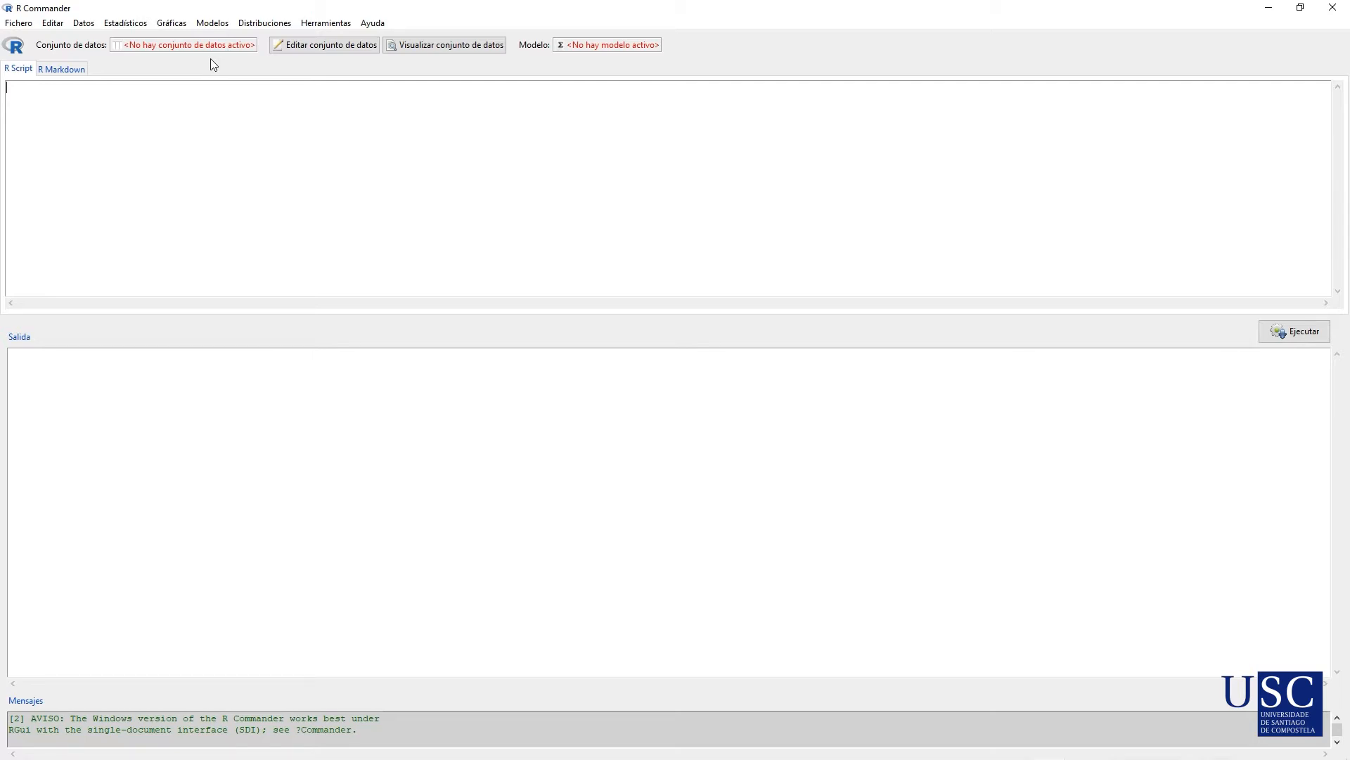
Start importing an Excel file as a dataset named Datos, keeping the default import options
click(81, 25)
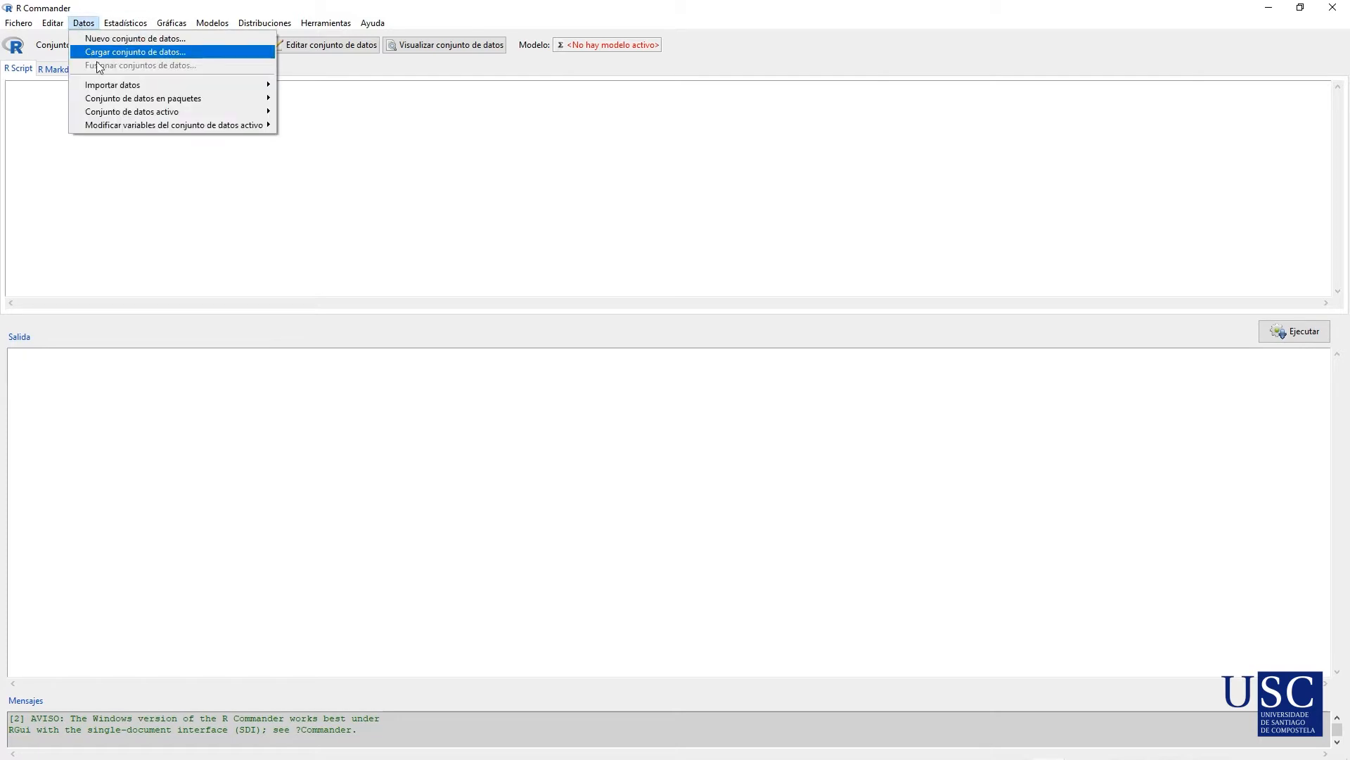
mouse_move(120, 85)
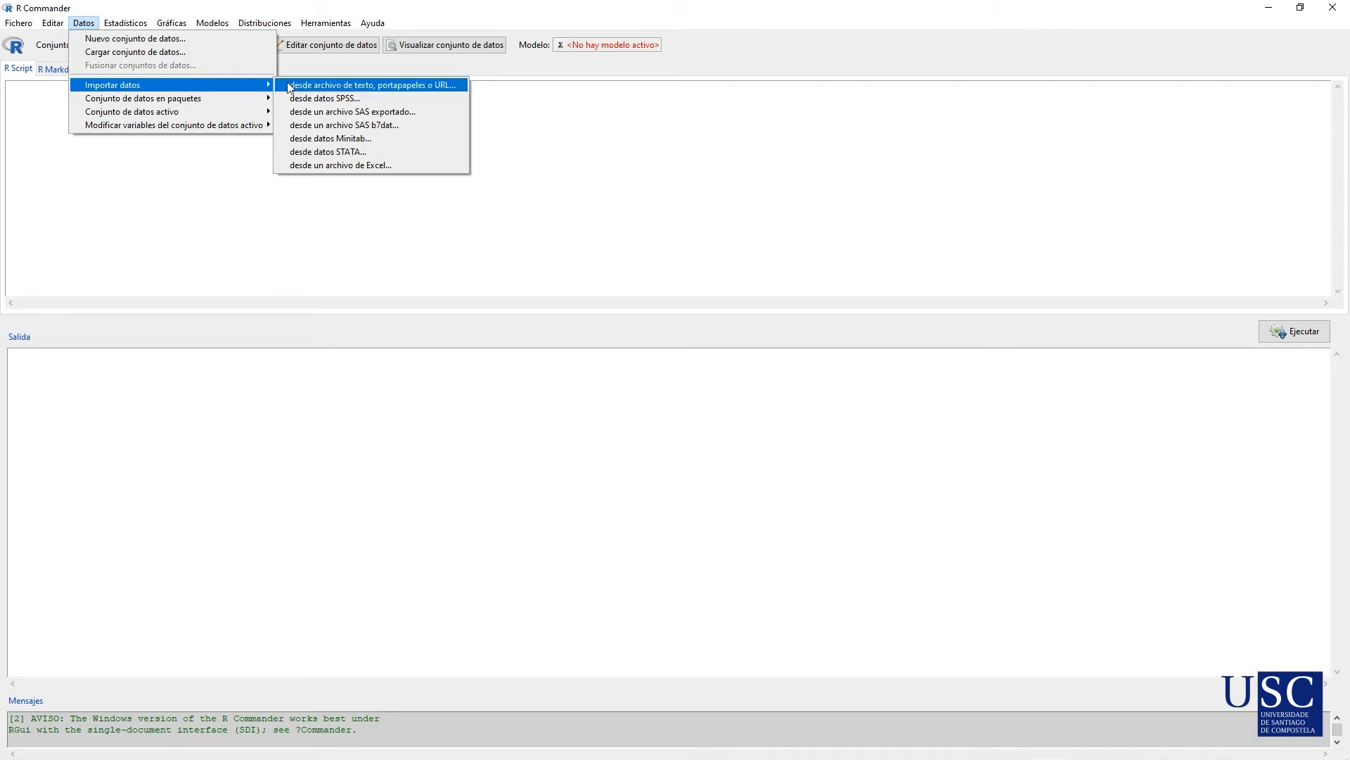
click(450, 169)
drag(256, 45, 434, 156)
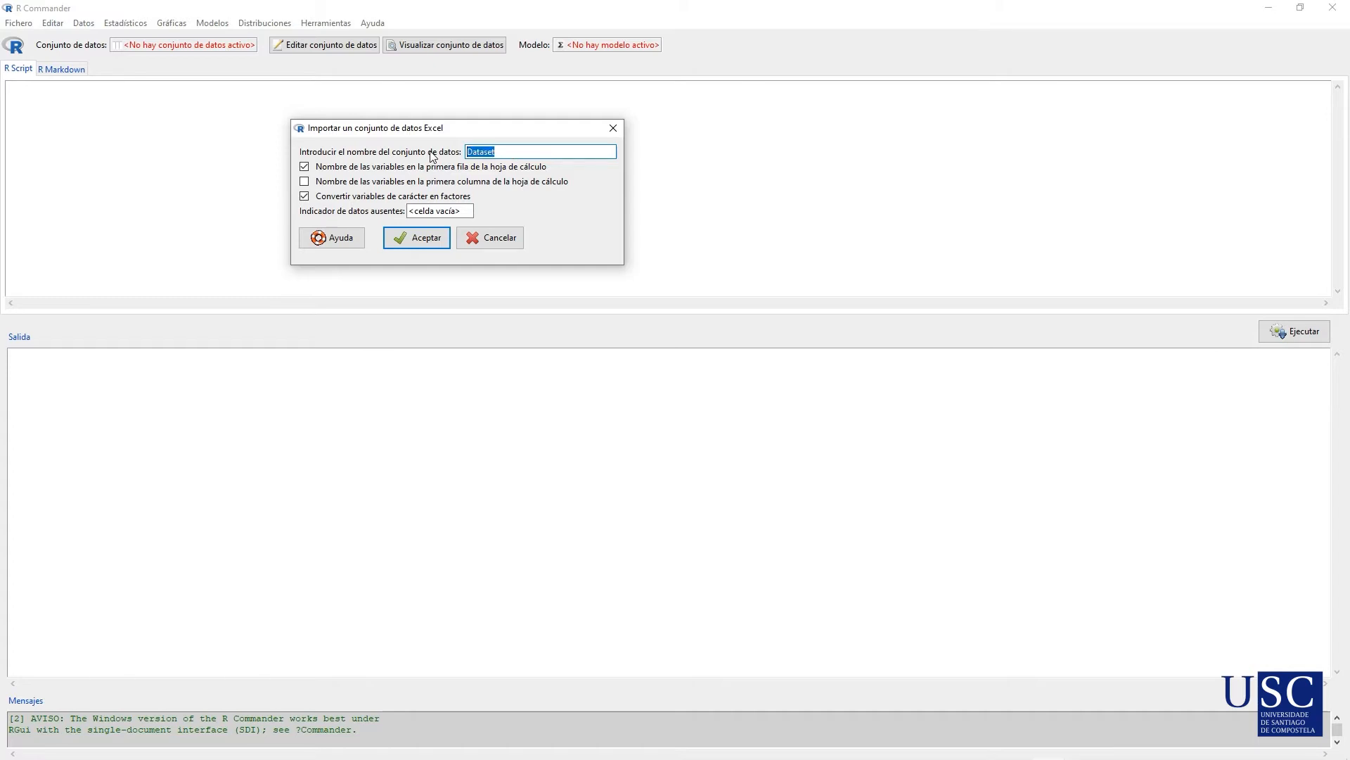
text(Datos)
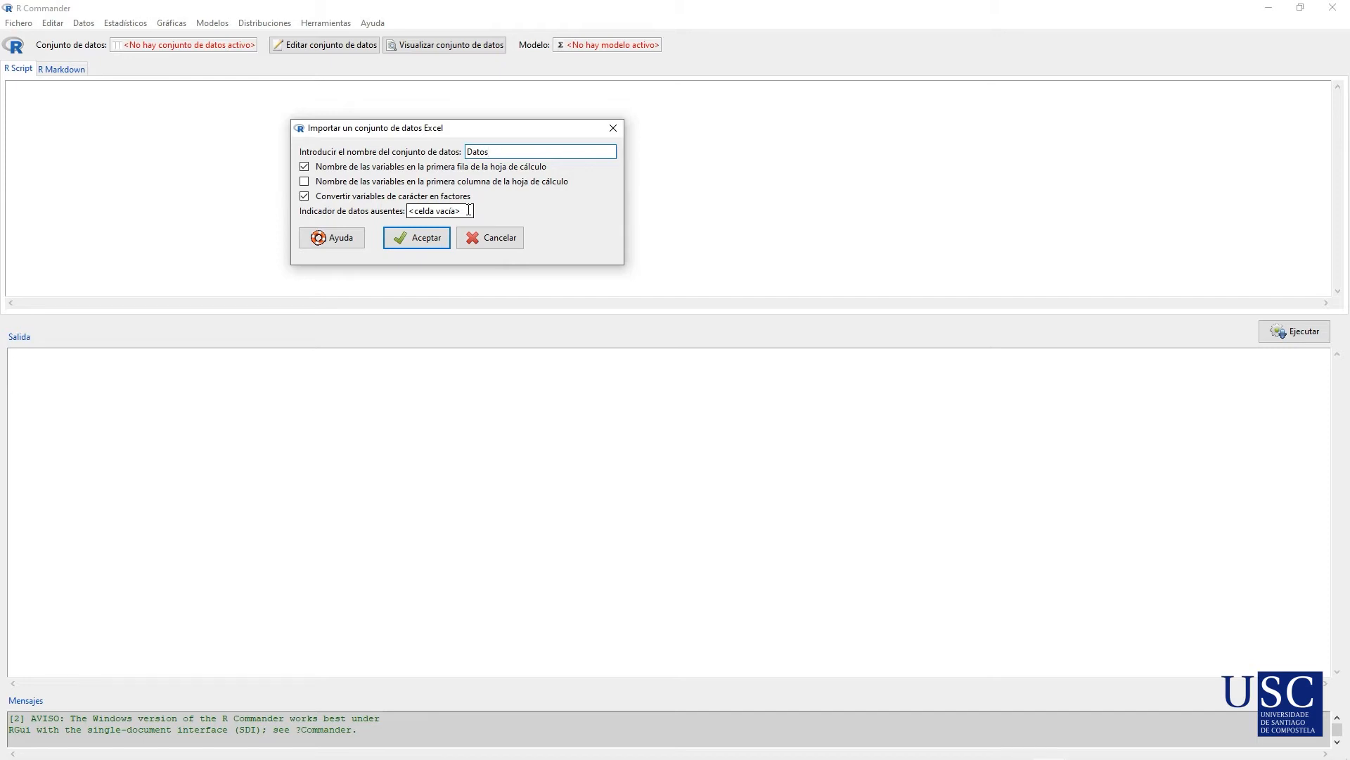
click(406, 240)
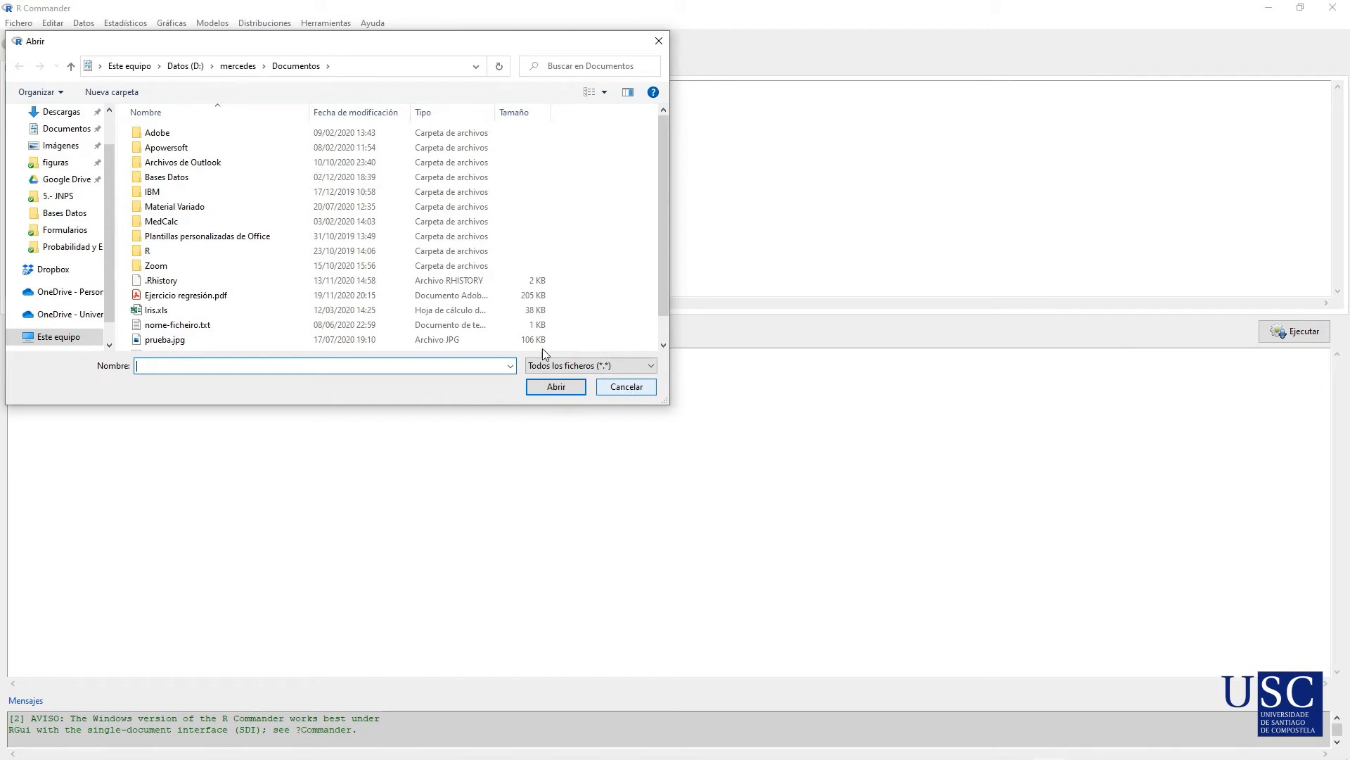
Load Iris.xls from the Bases Datos folder and view the imported dataset
click(178, 181)
double_click(177, 182)
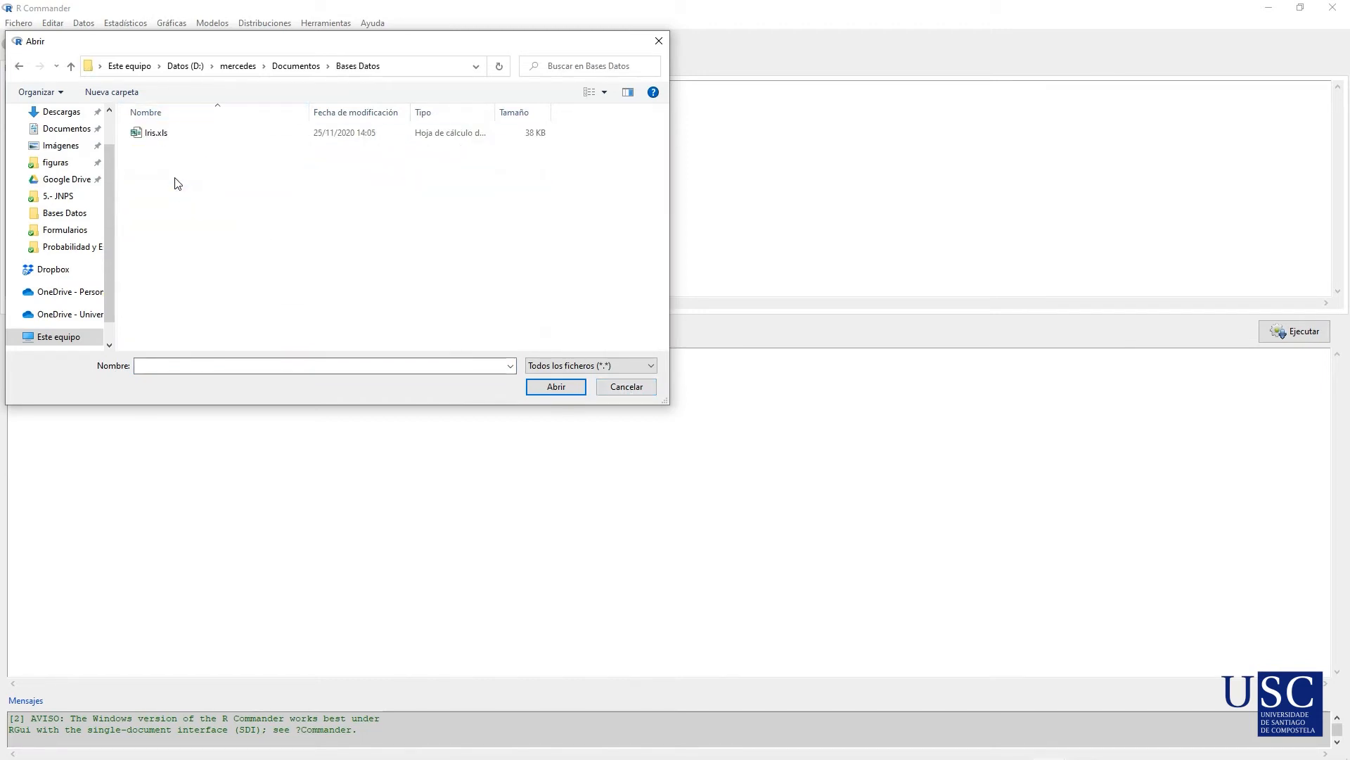
click(161, 138)
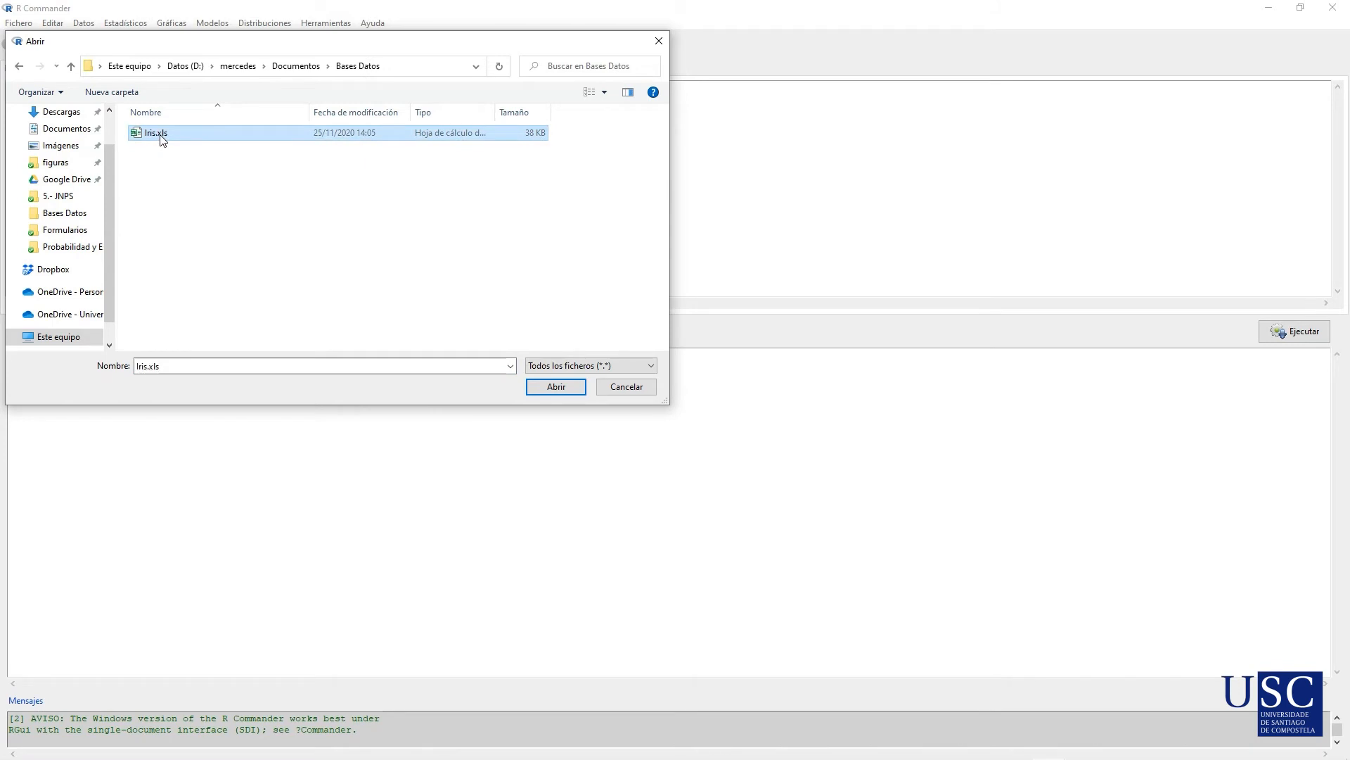
click(557, 388)
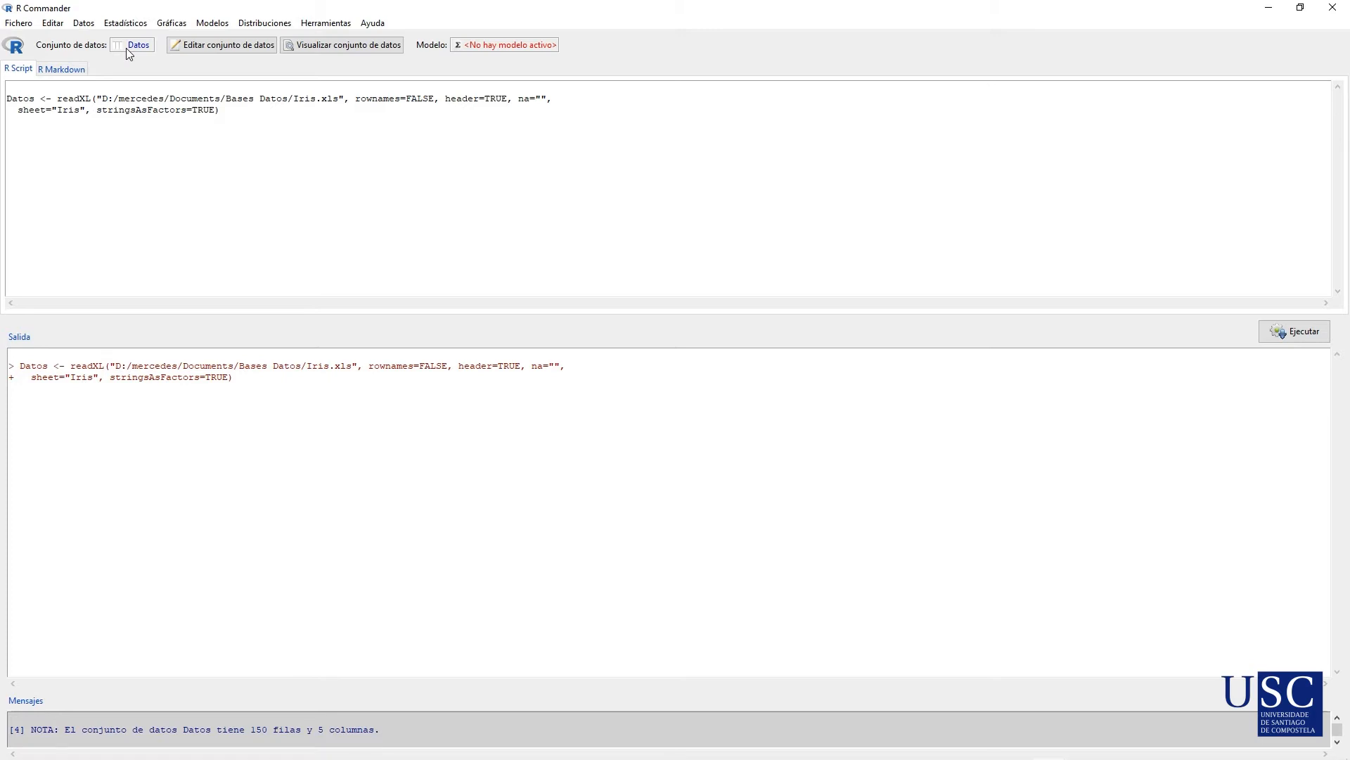
click(336, 46)
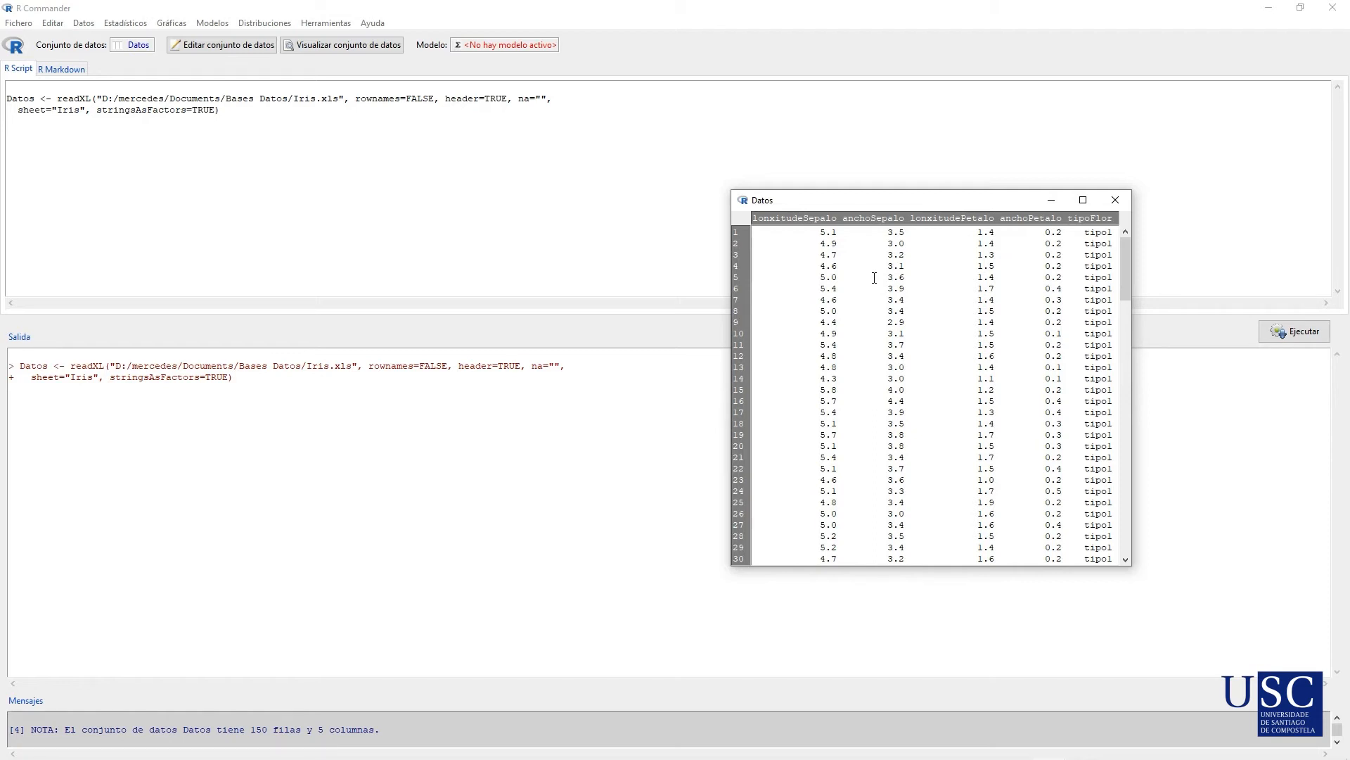
click(206, 178)
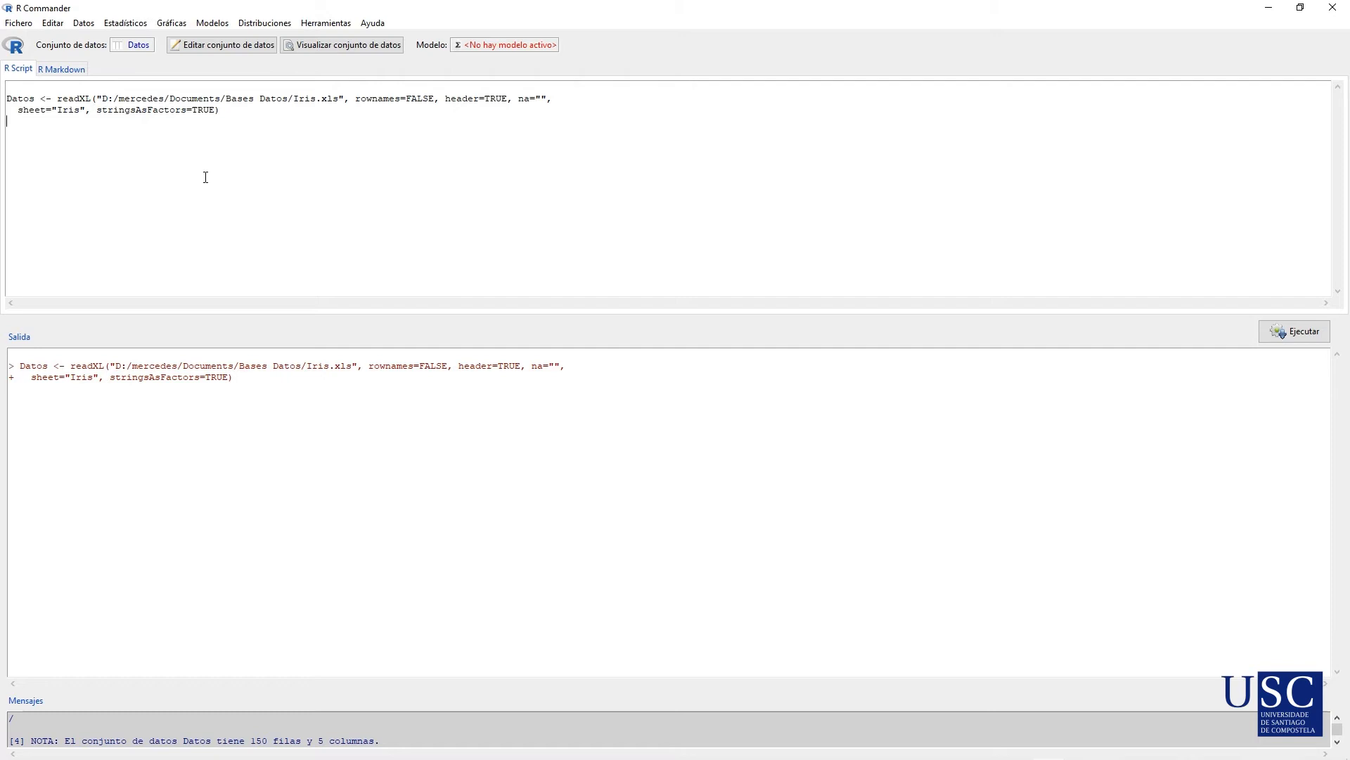
Edit the Datos dataset, setting anchoSepalo in row 8 to 3.2
click(208, 48)
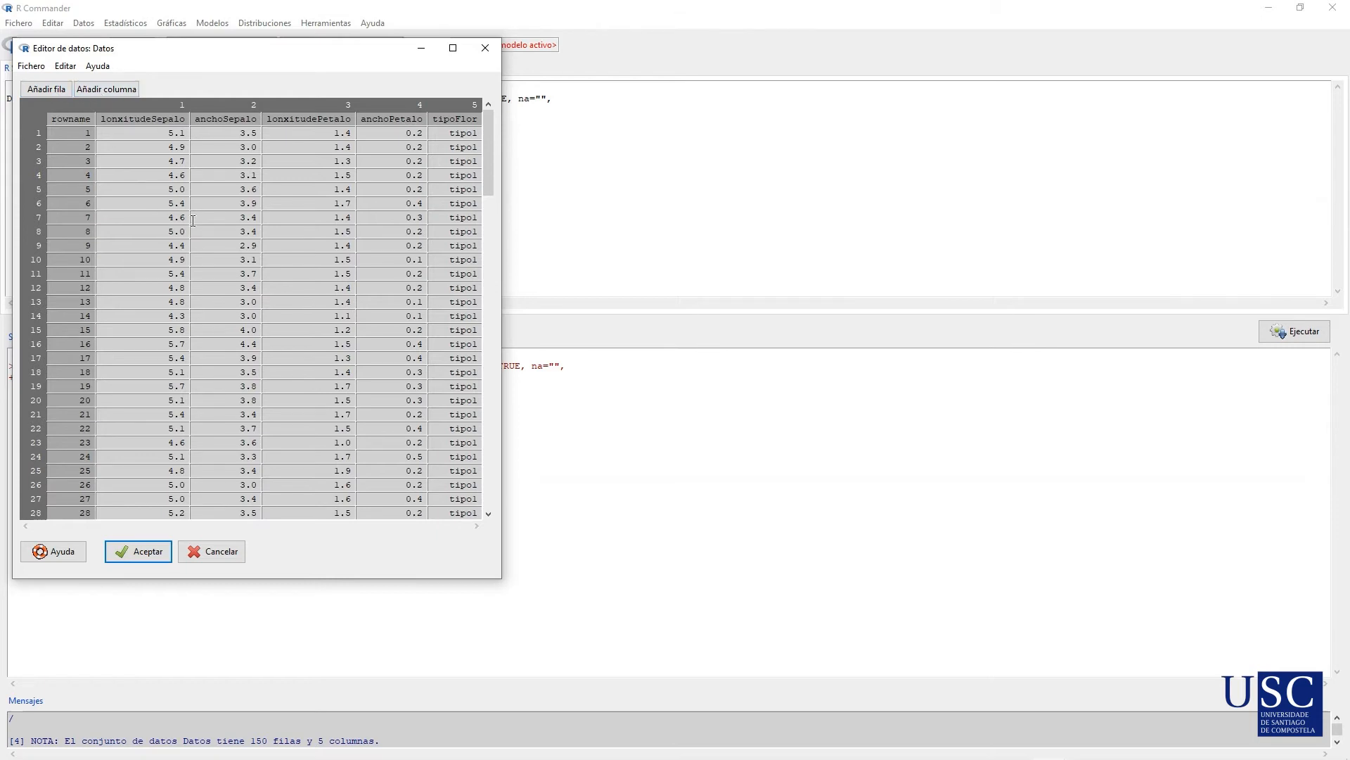
click(251, 230)
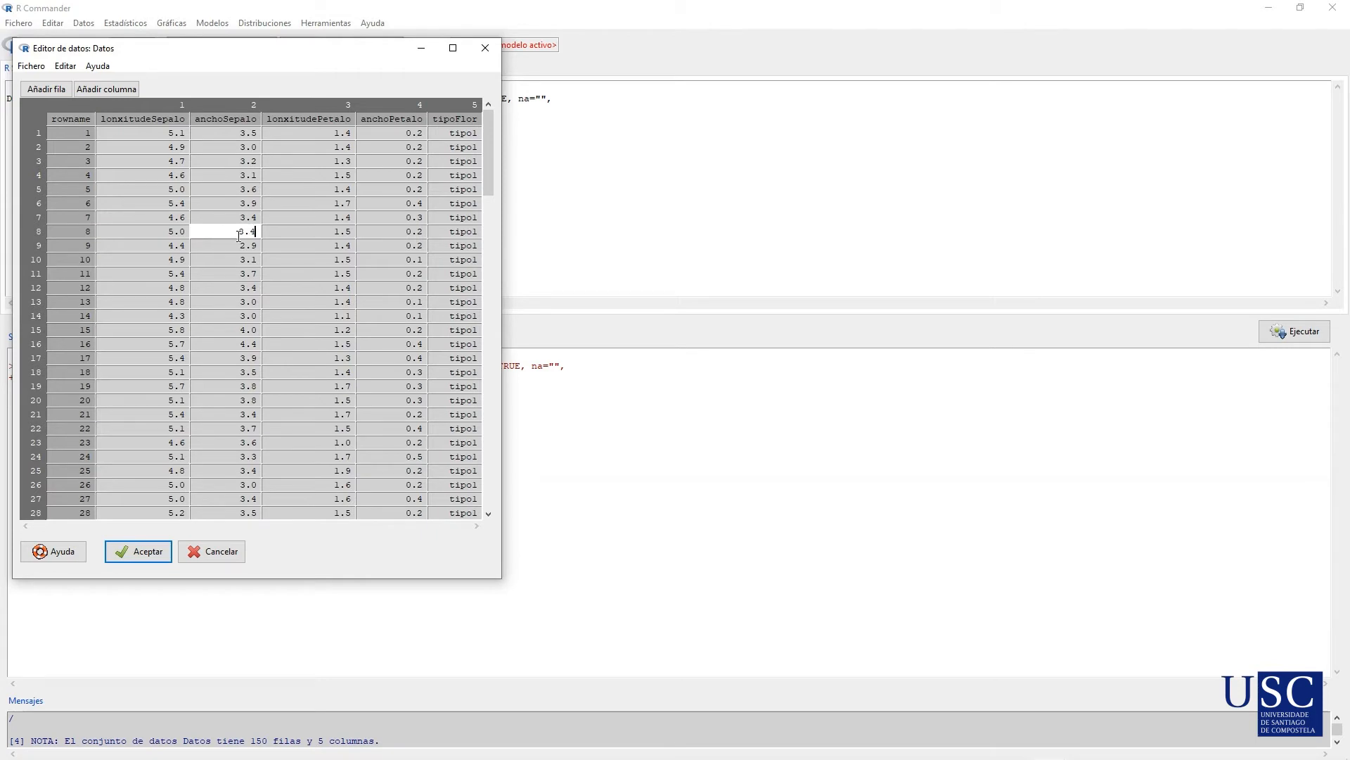
key(BackSpace)
text(2)
click(142, 553)
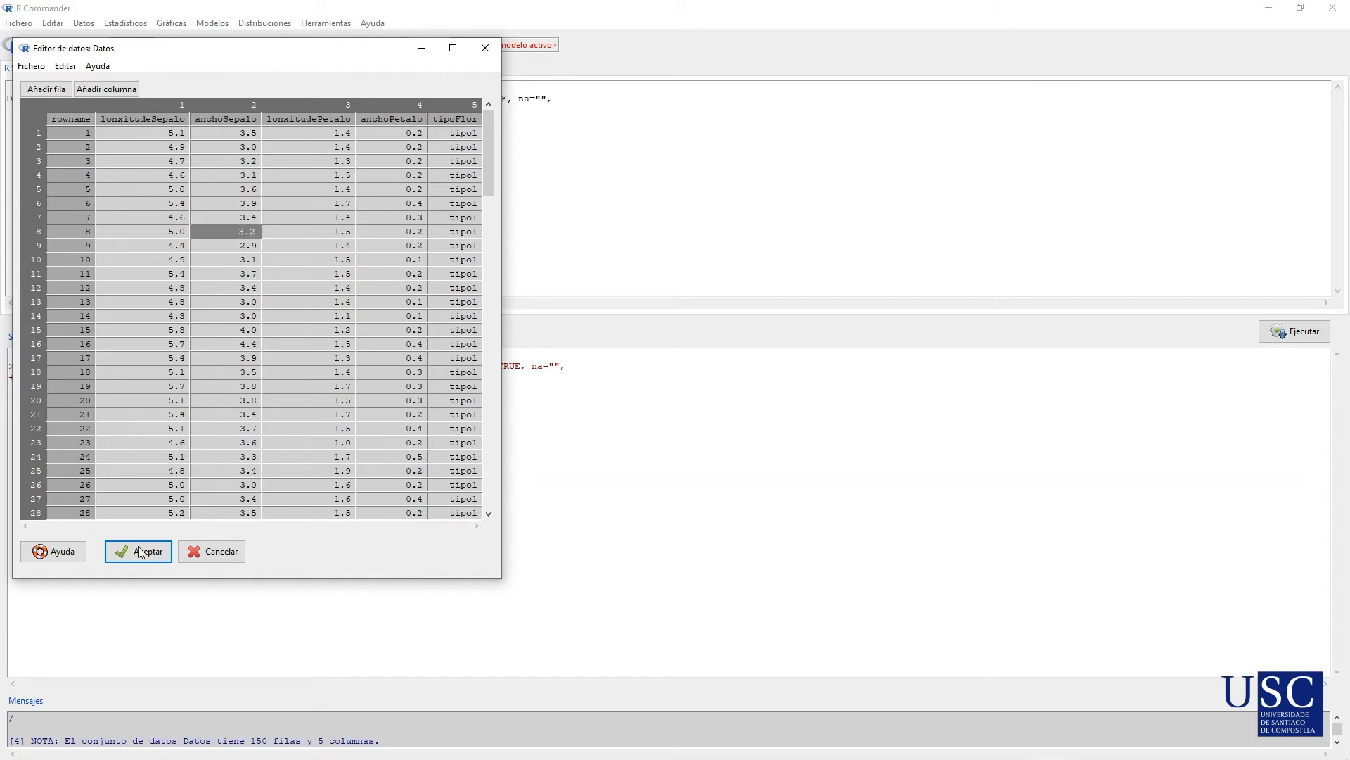
click(143, 554)
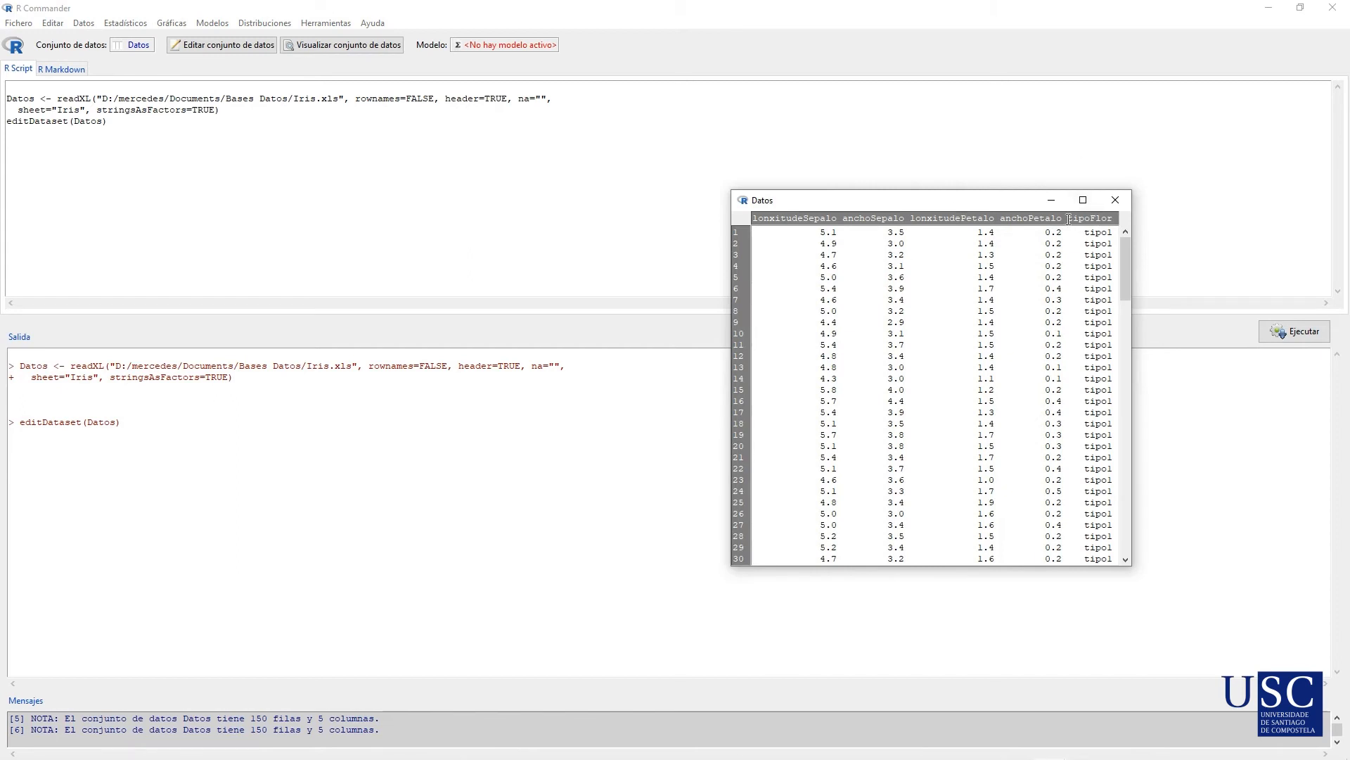
Look through the rows of the Datos dataset to examine the flower types in the tipoFlor column
scroll(1111, 268, down, 12)
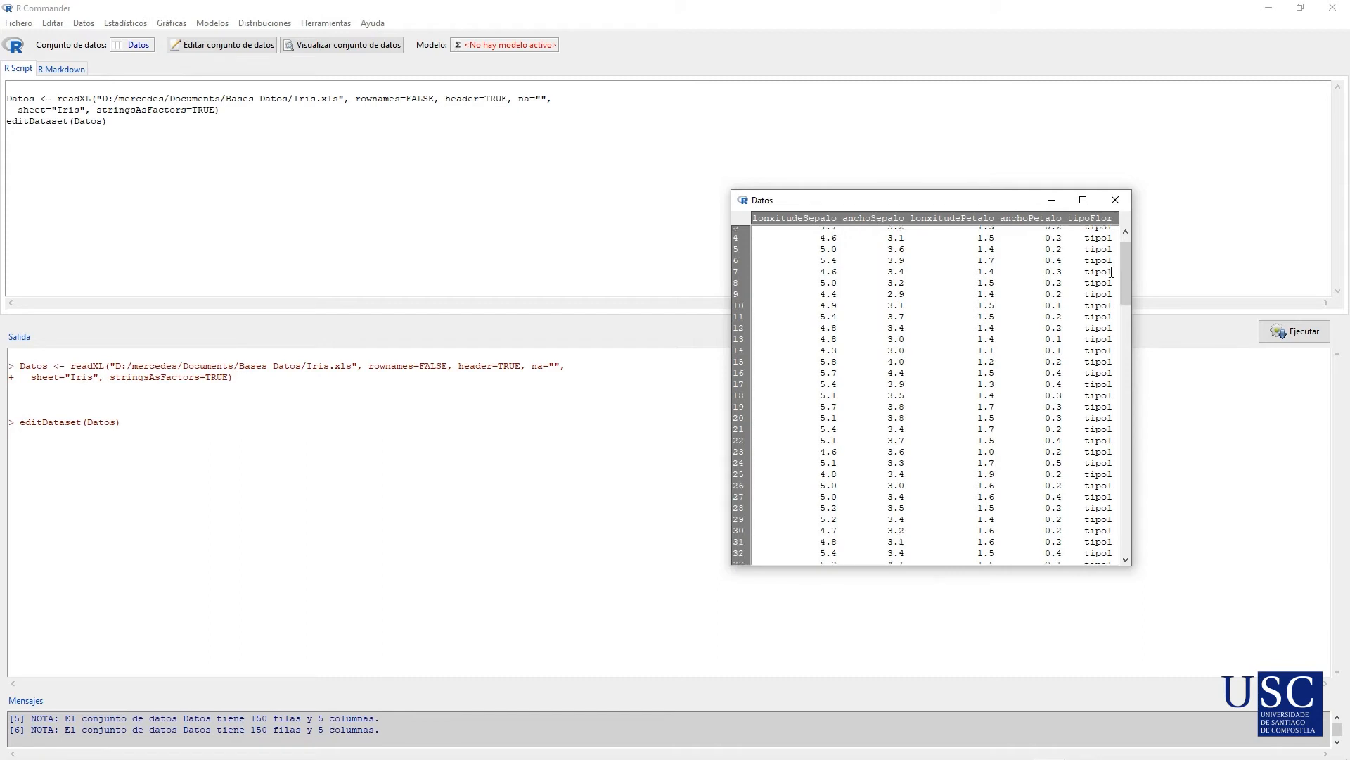
scroll(1112, 272, down, 1)
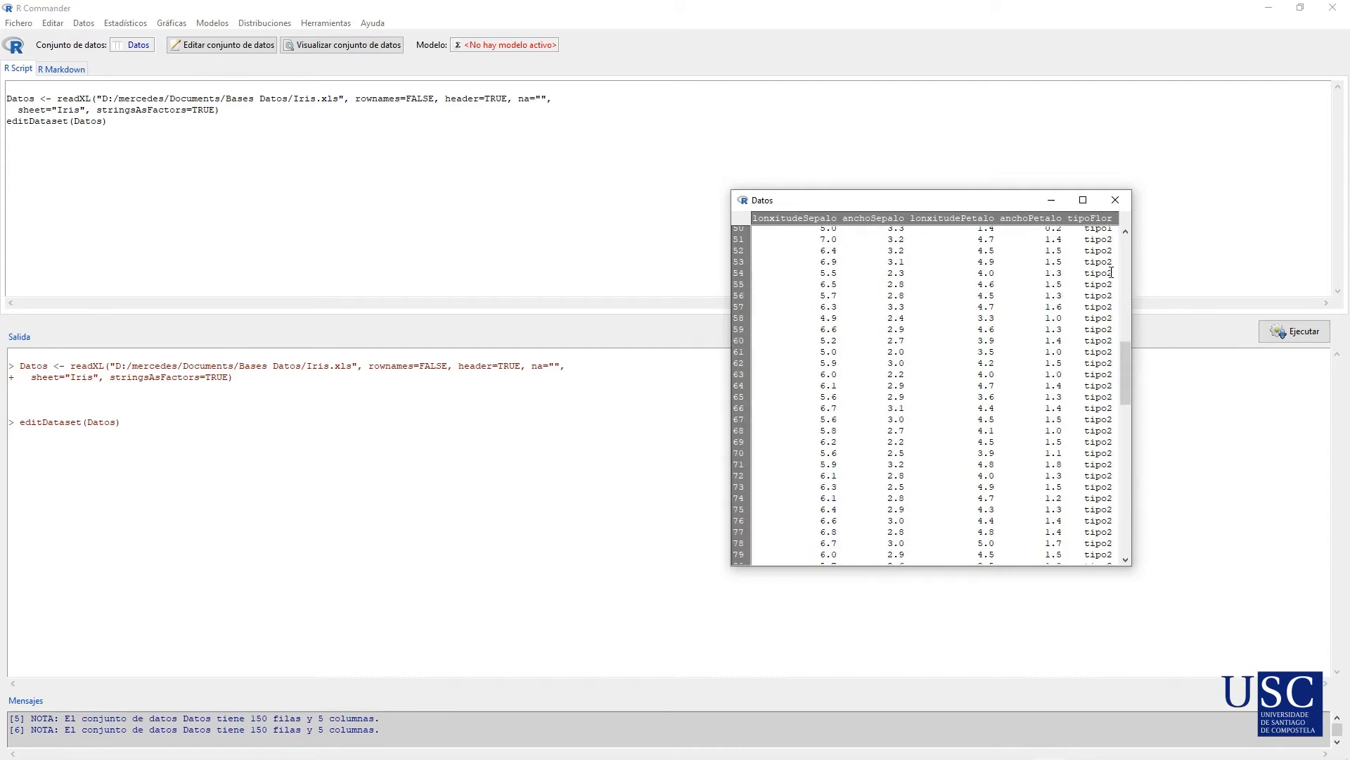
scroll(1111, 272, up, 5)
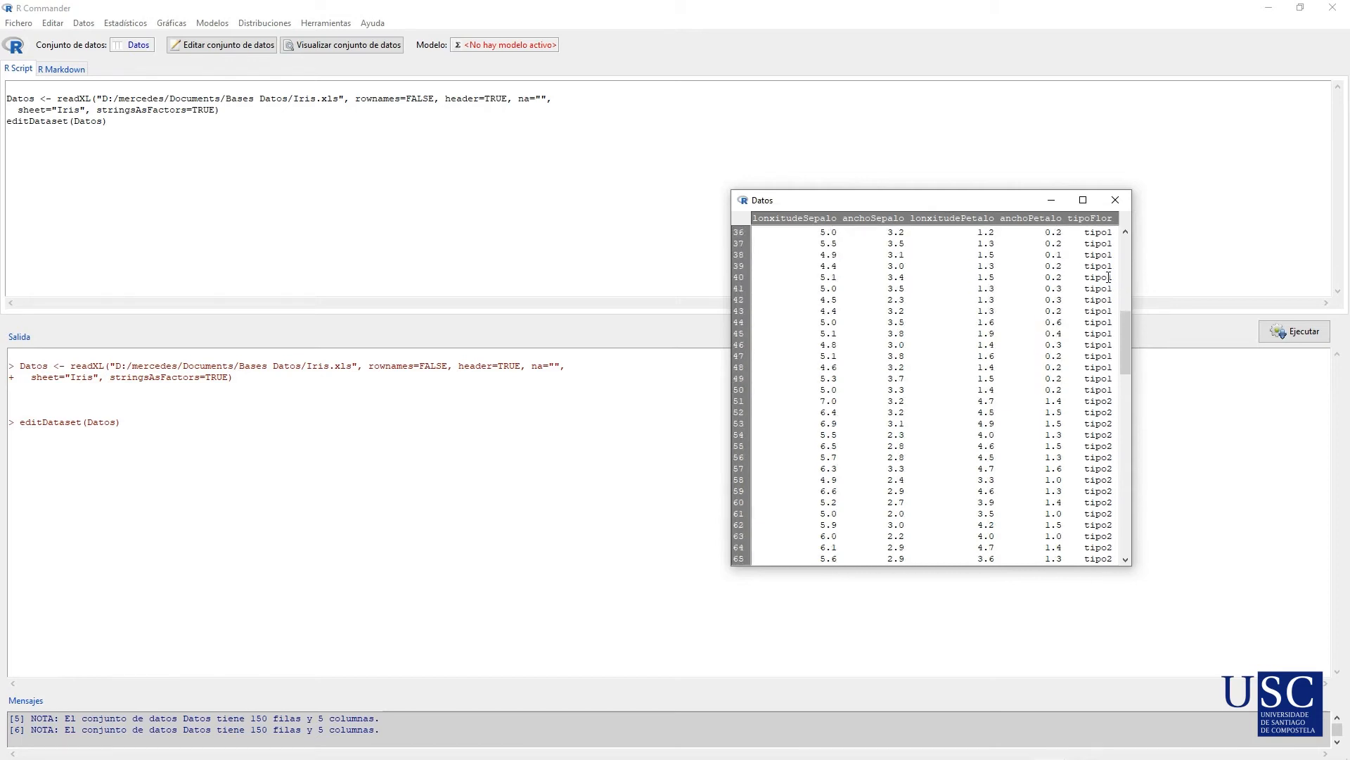
scroll(1108, 278, down, 4)
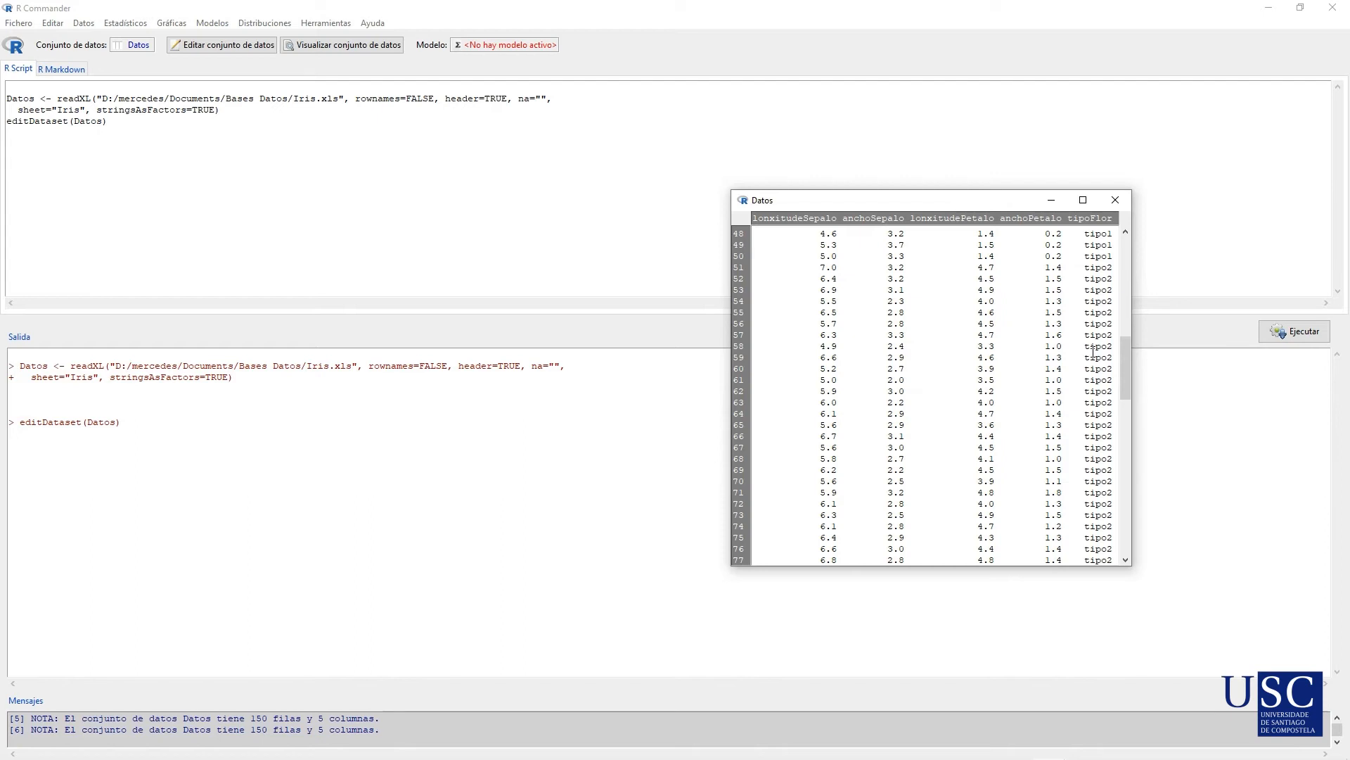
click(651, 138)
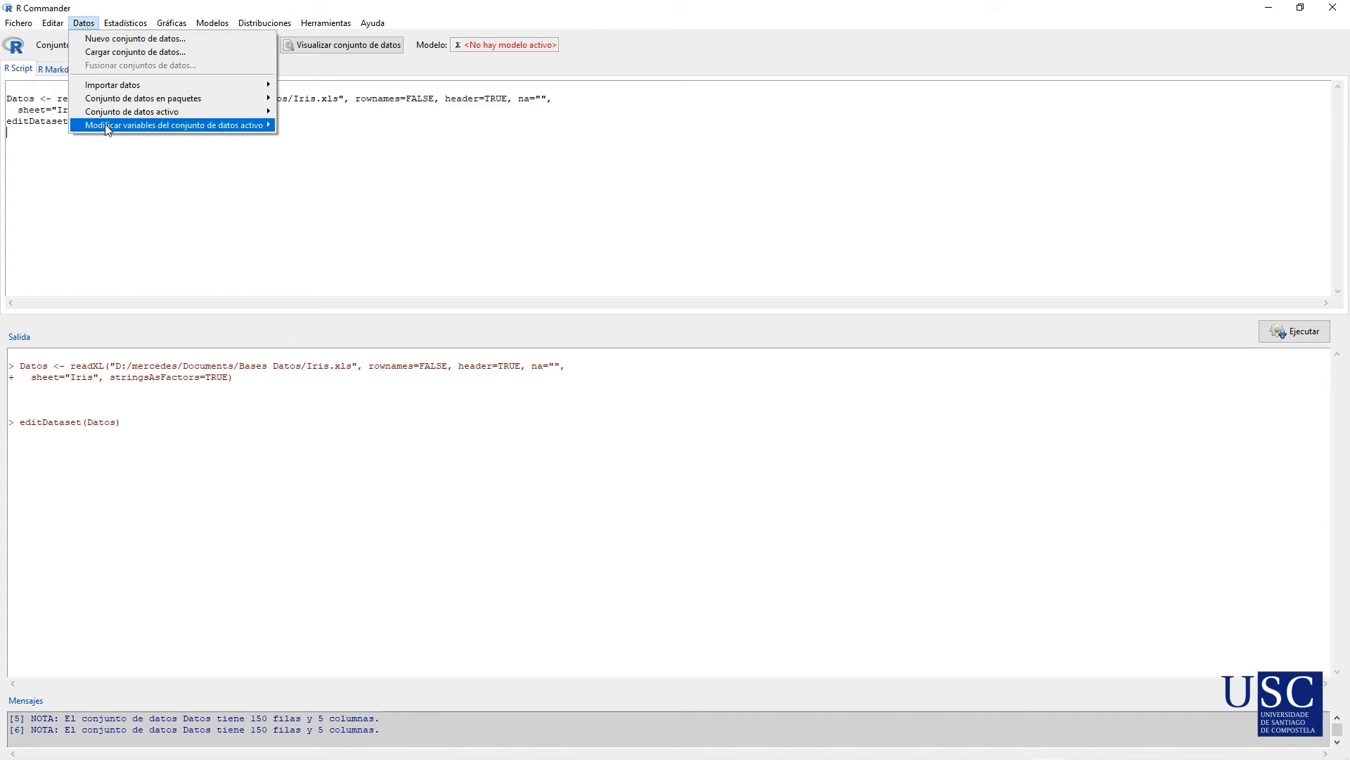
Start recoding the variable tipoFlor into a new variable named nomeFlor
mouse_move(107, 130)
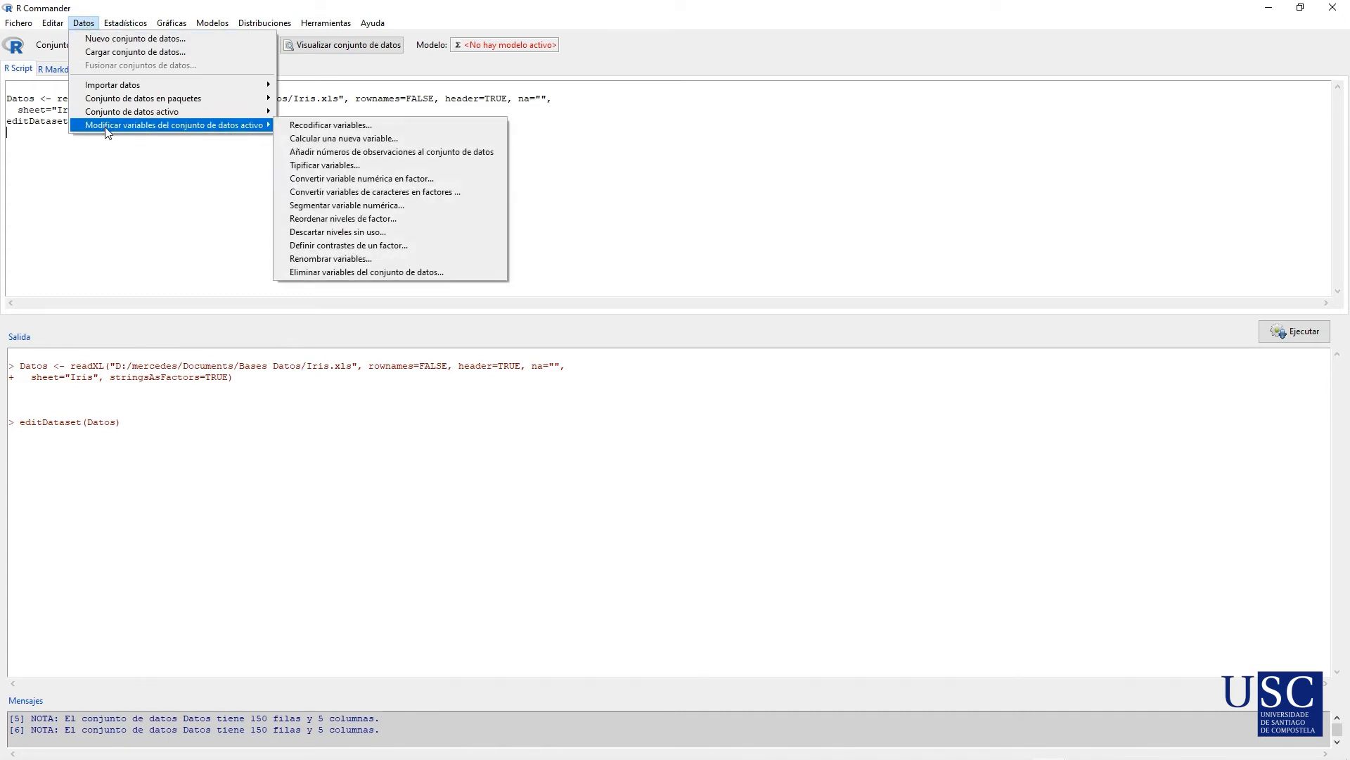
click(312, 125)
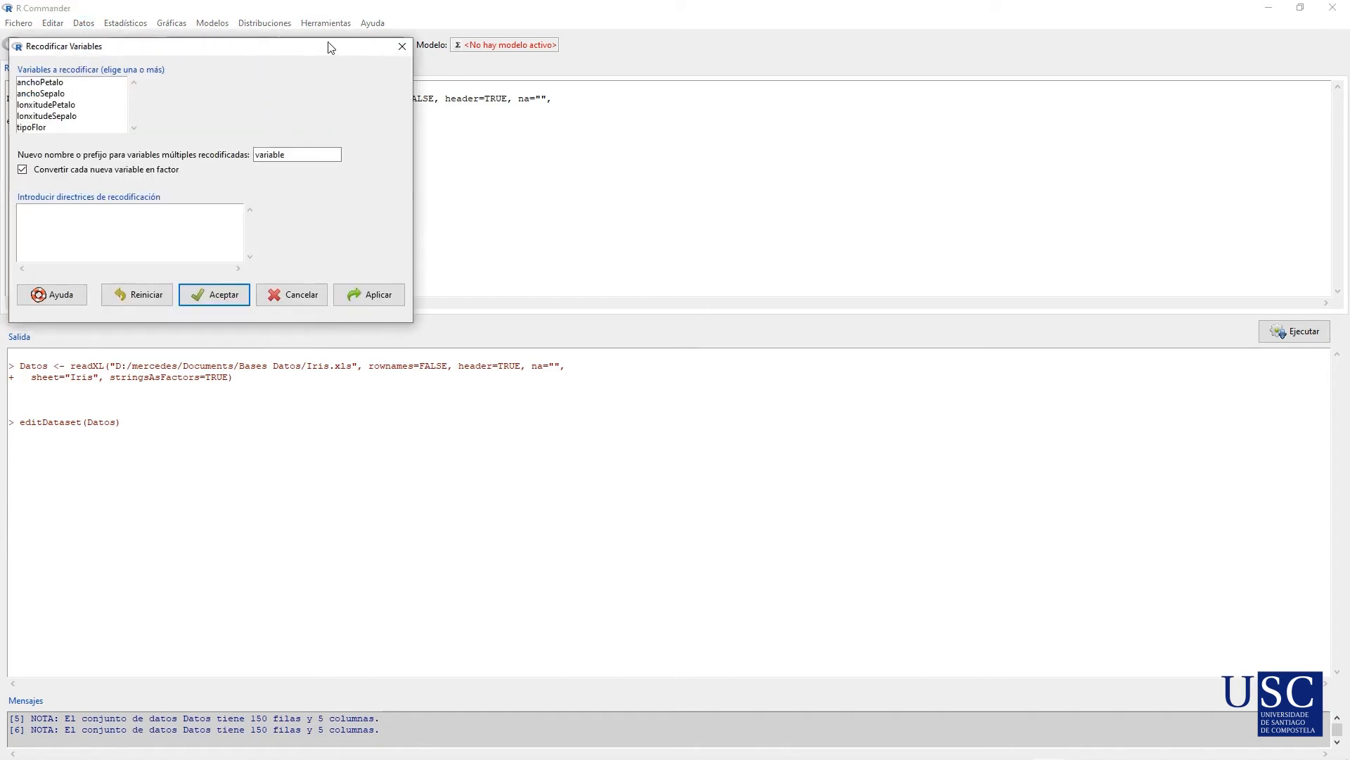
drag(330, 47, 667, 125)
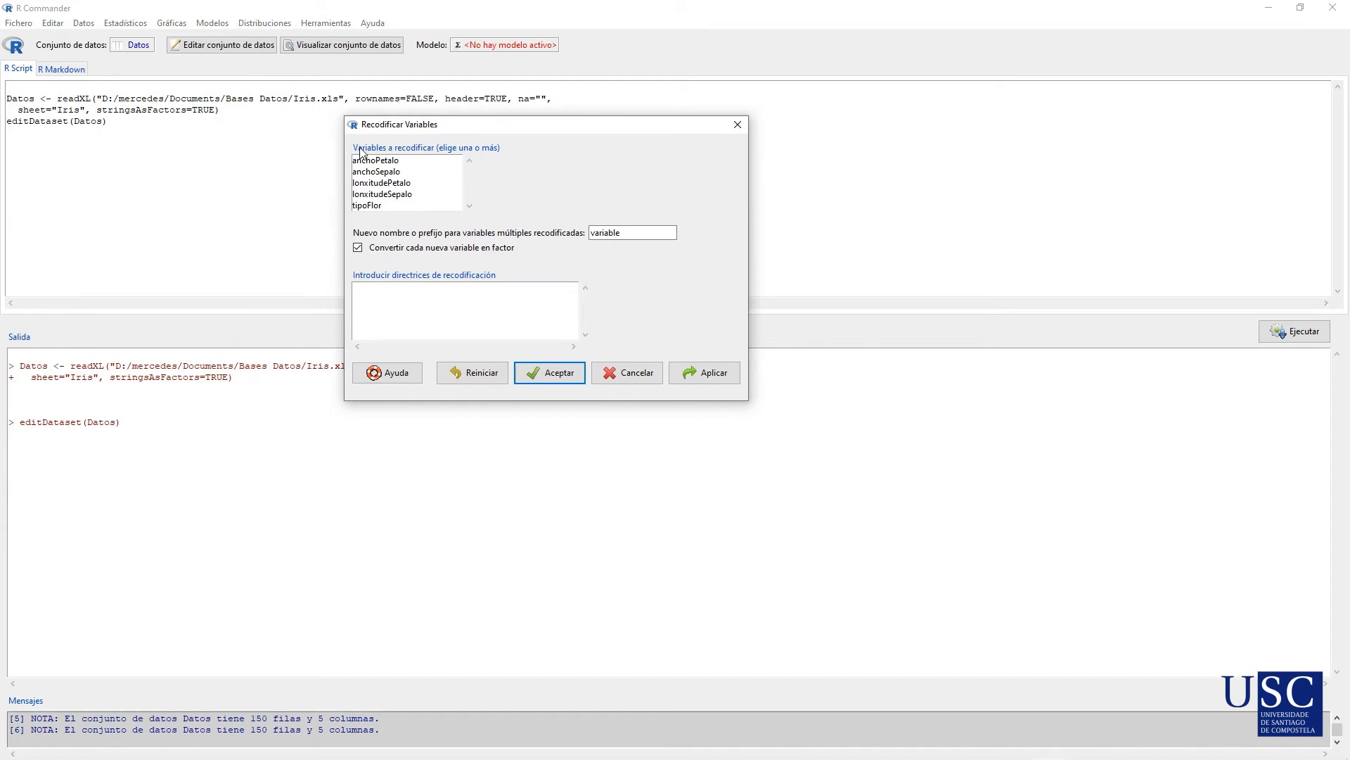
click(373, 206)
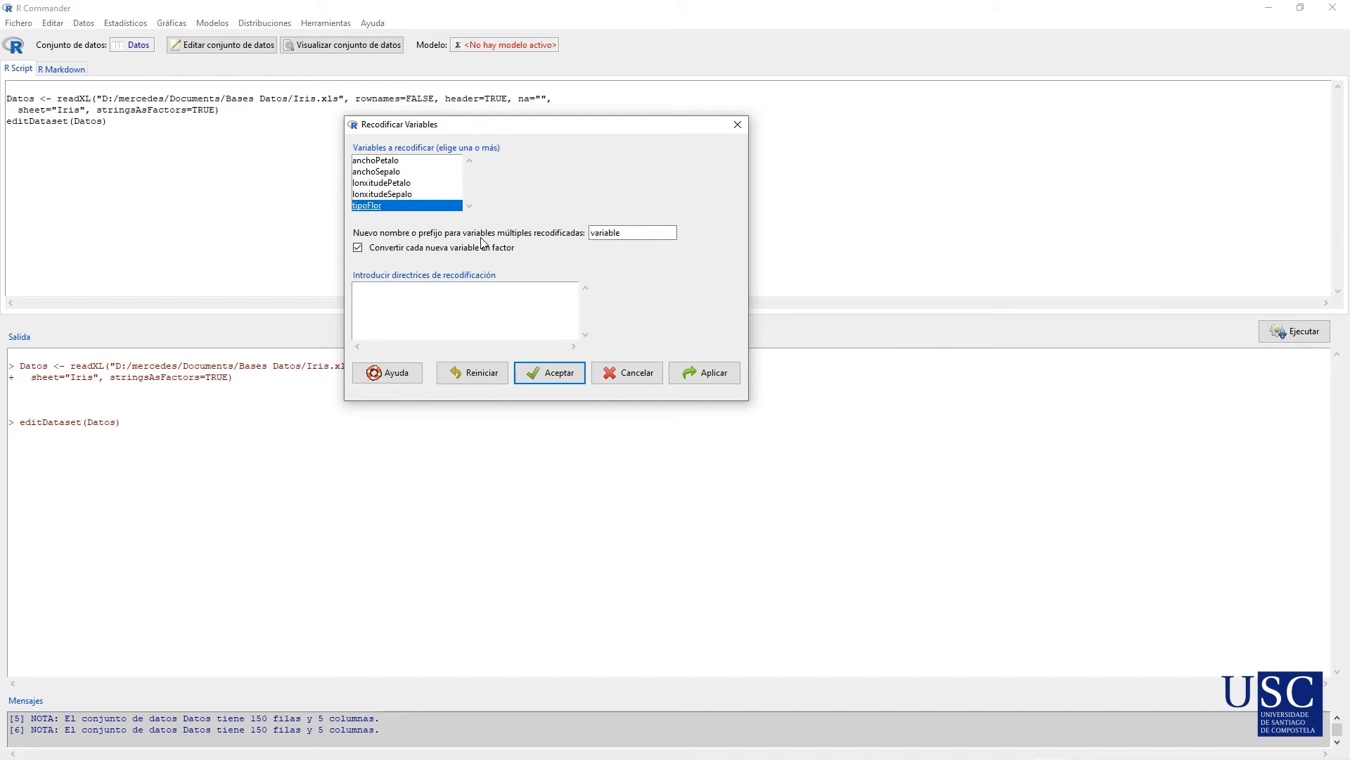
drag(668, 232, 589, 233)
text(nomeFlor)
Enter the recoding directives "tipo1"="setosa", "tipo2"="versicolor" and "tipo3"="virginica" and apply the recoding
click(392, 292)
text(")
text(tipol)
text("="setos)
text(a" )
text("tipo2)
text("="versicolor")
key(Return)
text("tipo3"="virginica")
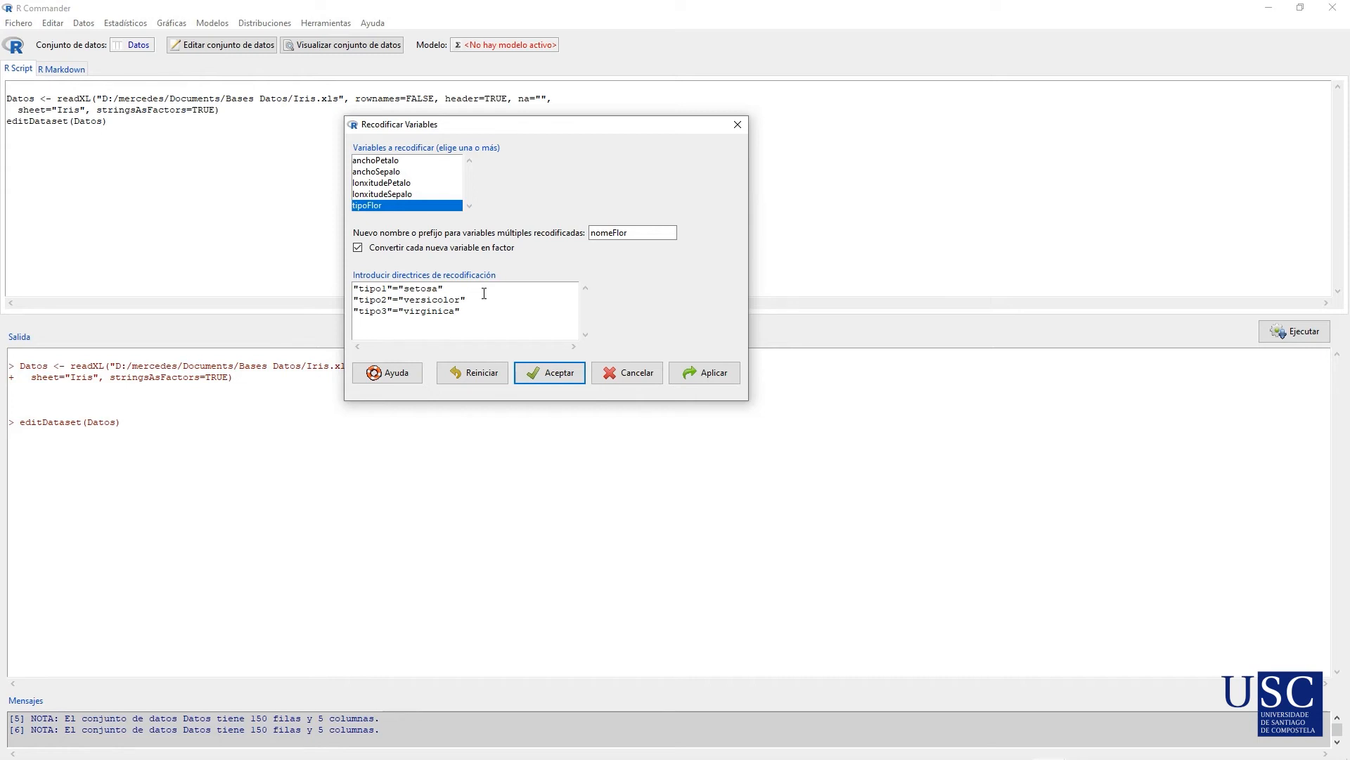
click(562, 374)
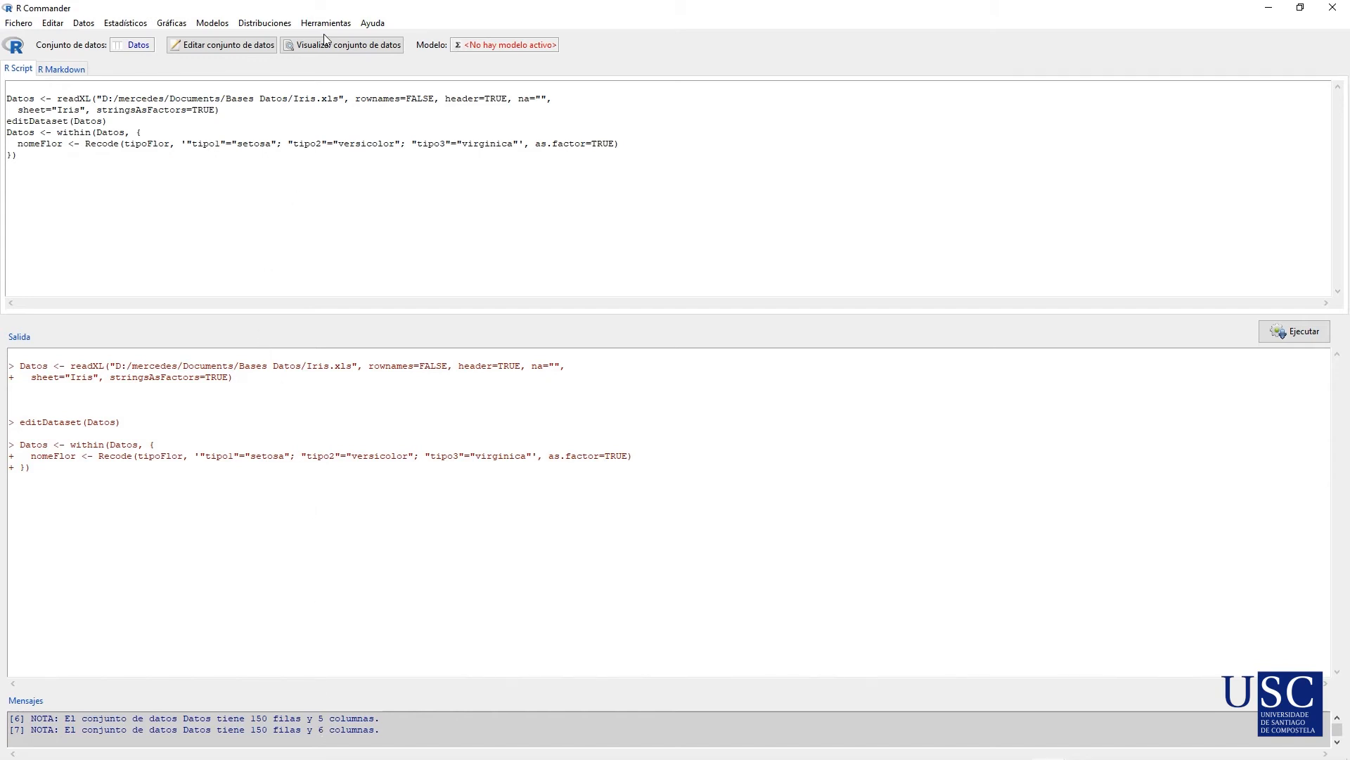
View the Datos dataset to check the new nomeFlor column against tipoFlor, and close the view
click(346, 47)
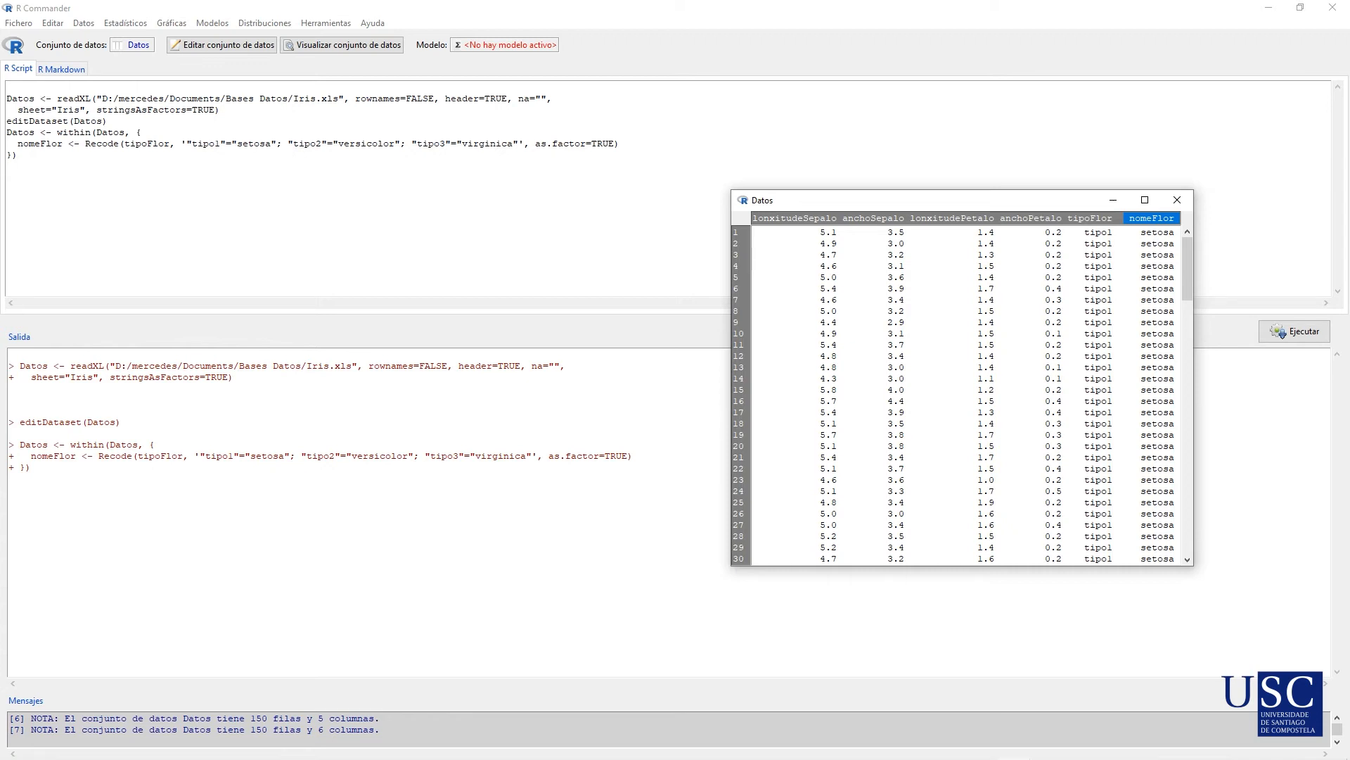
click(1104, 260)
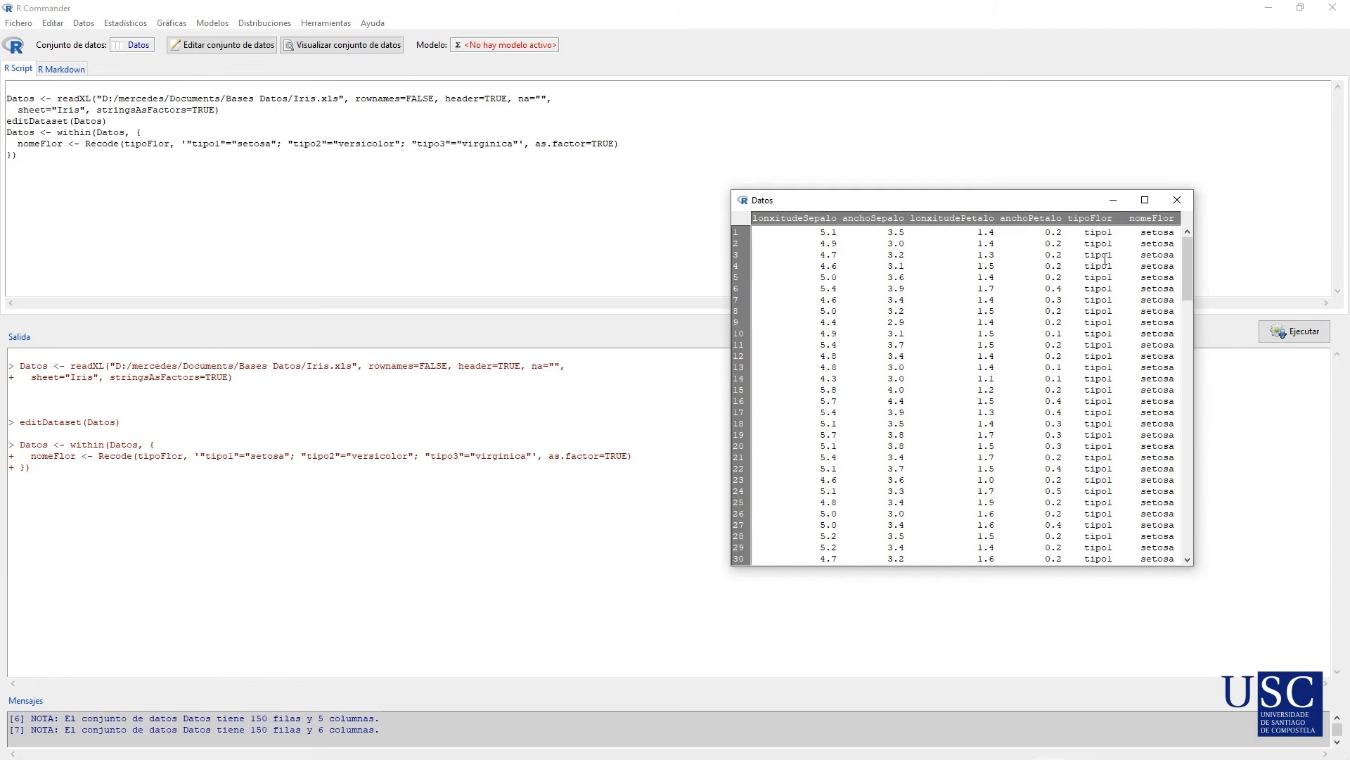
click(1183, 202)
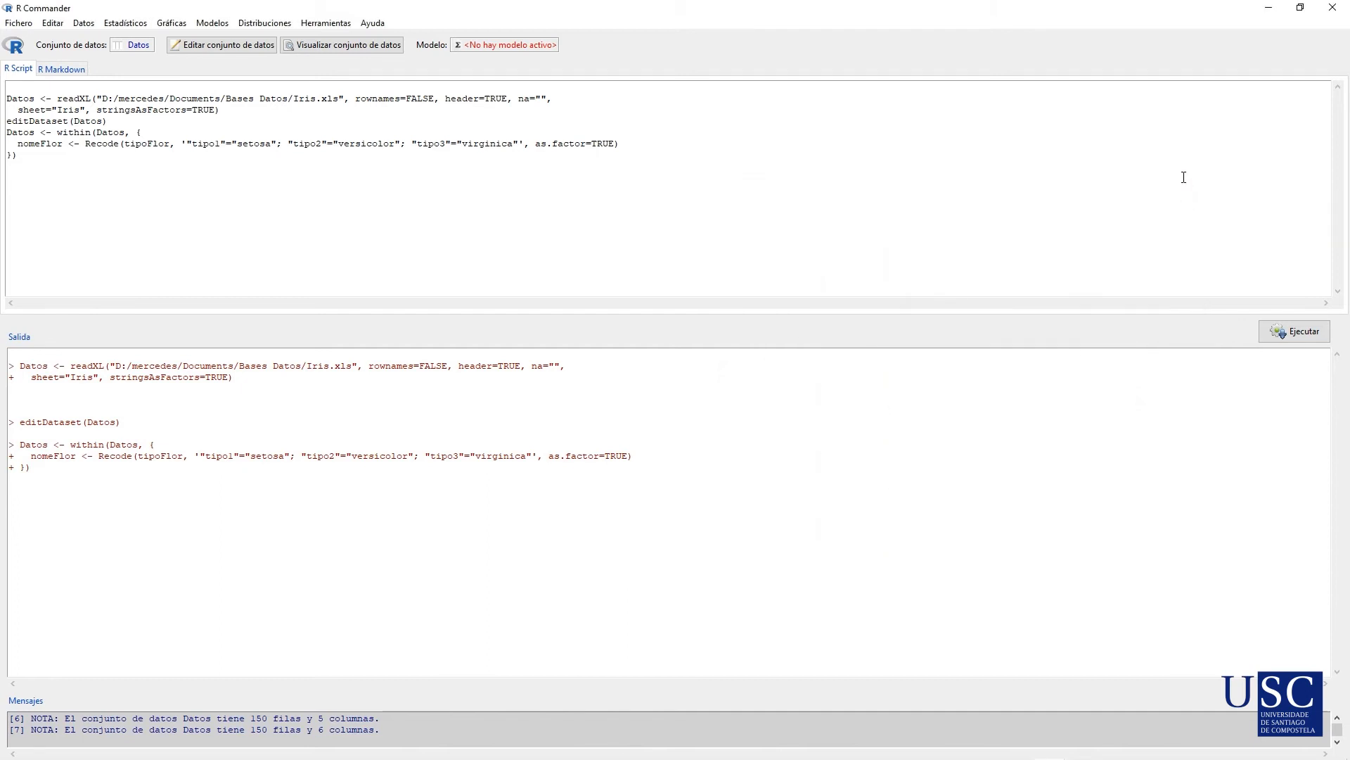
Set up a filter on the active dataset with the selection expression lonxitudeSepalo<=6
click(86, 26)
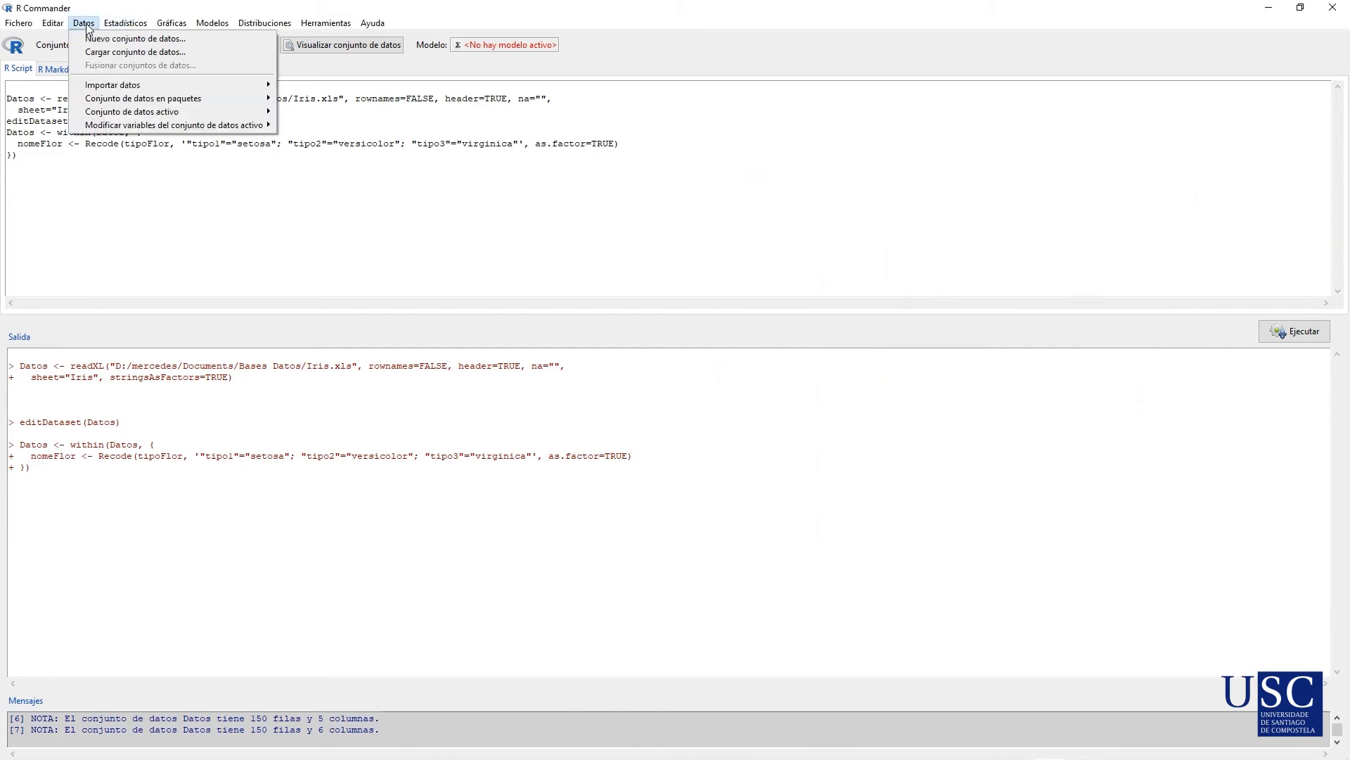
mouse_move(137, 112)
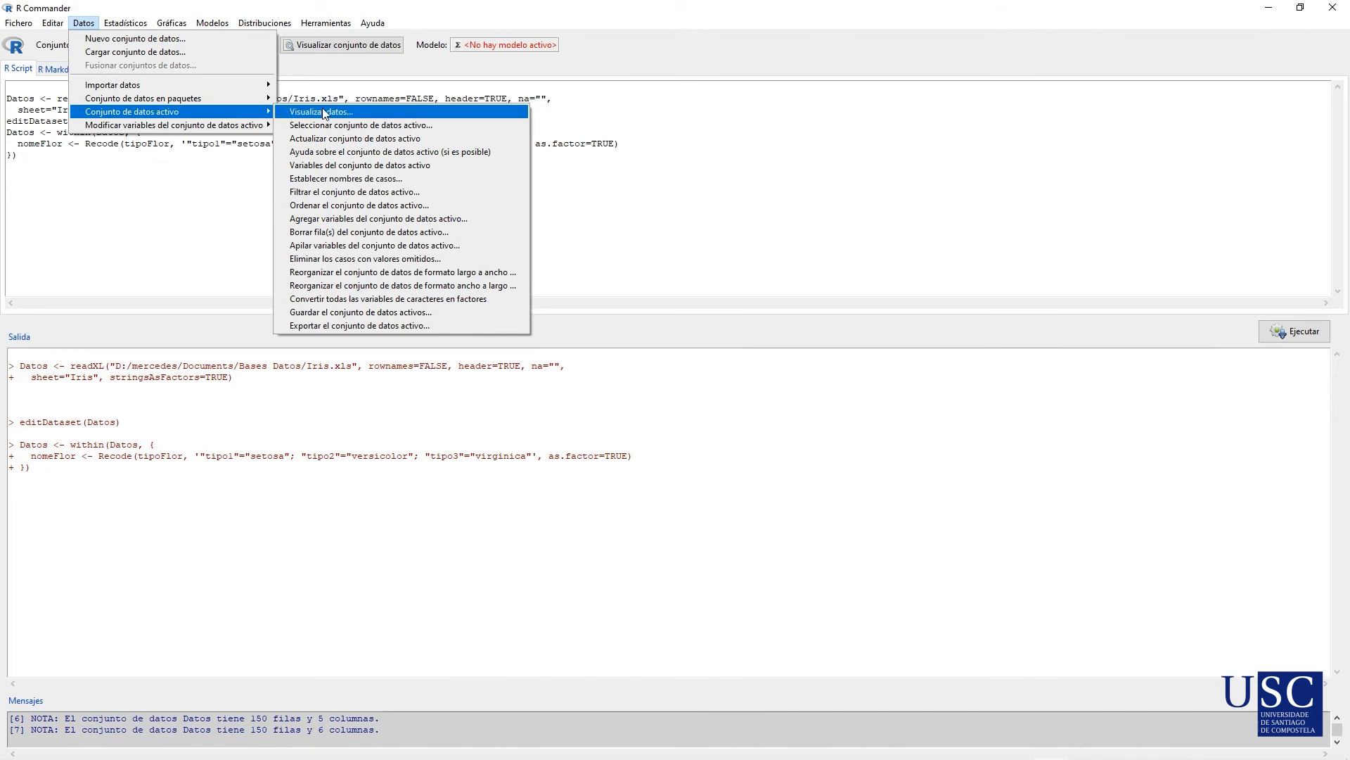
click(490, 195)
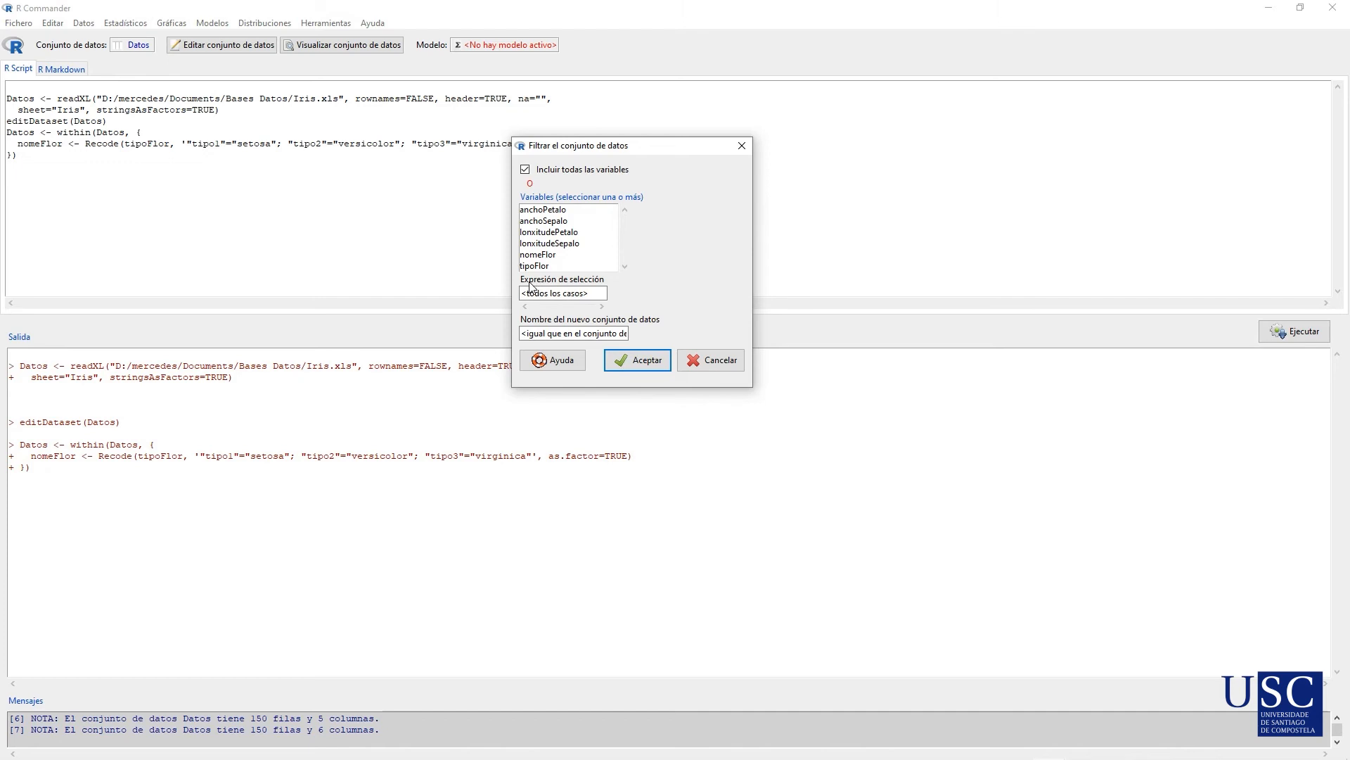
click(590, 290)
drag(590, 293, 391, 289)
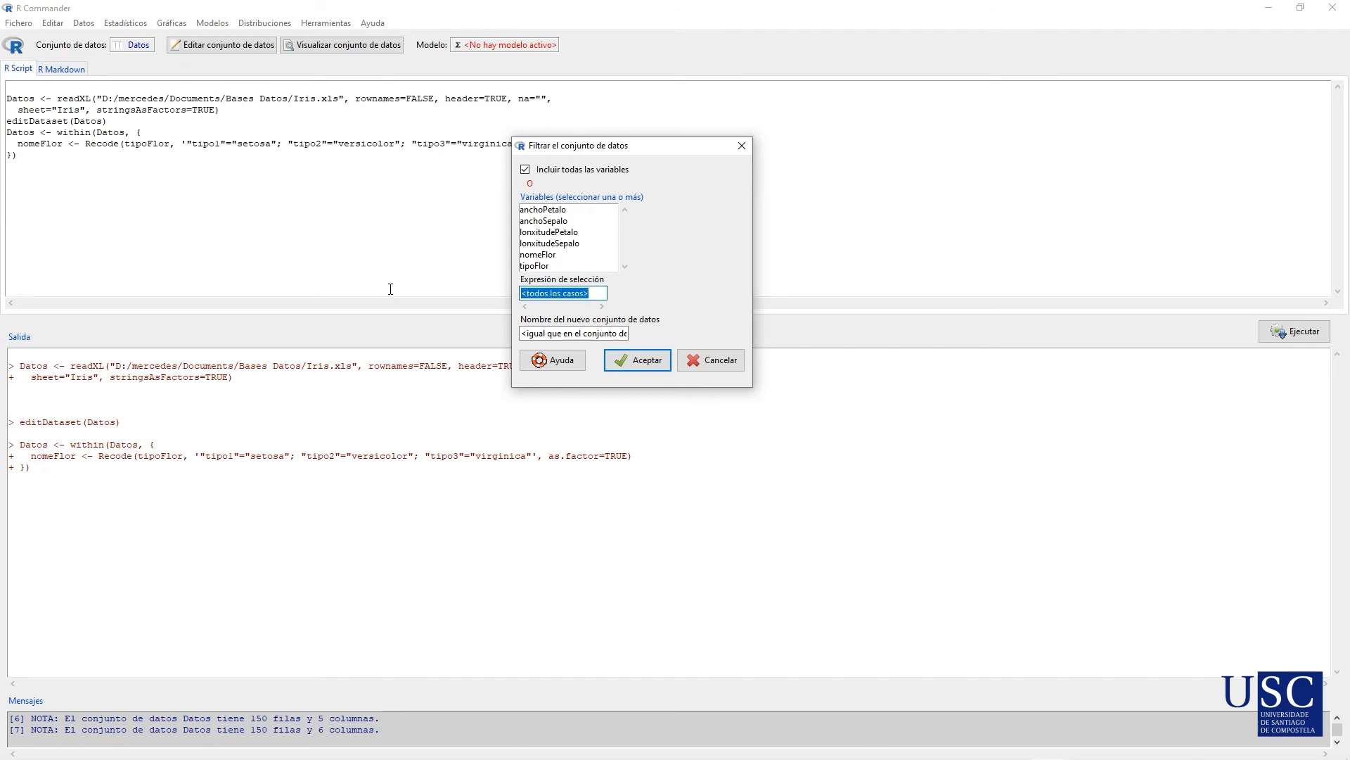
text(lonxitudeS)
text(epalo<=6)
Create the filtered dataset under the name Datos2 and choose Datos2 as the active dataset
drag(522, 332, 766, 348)
text(Datos2)
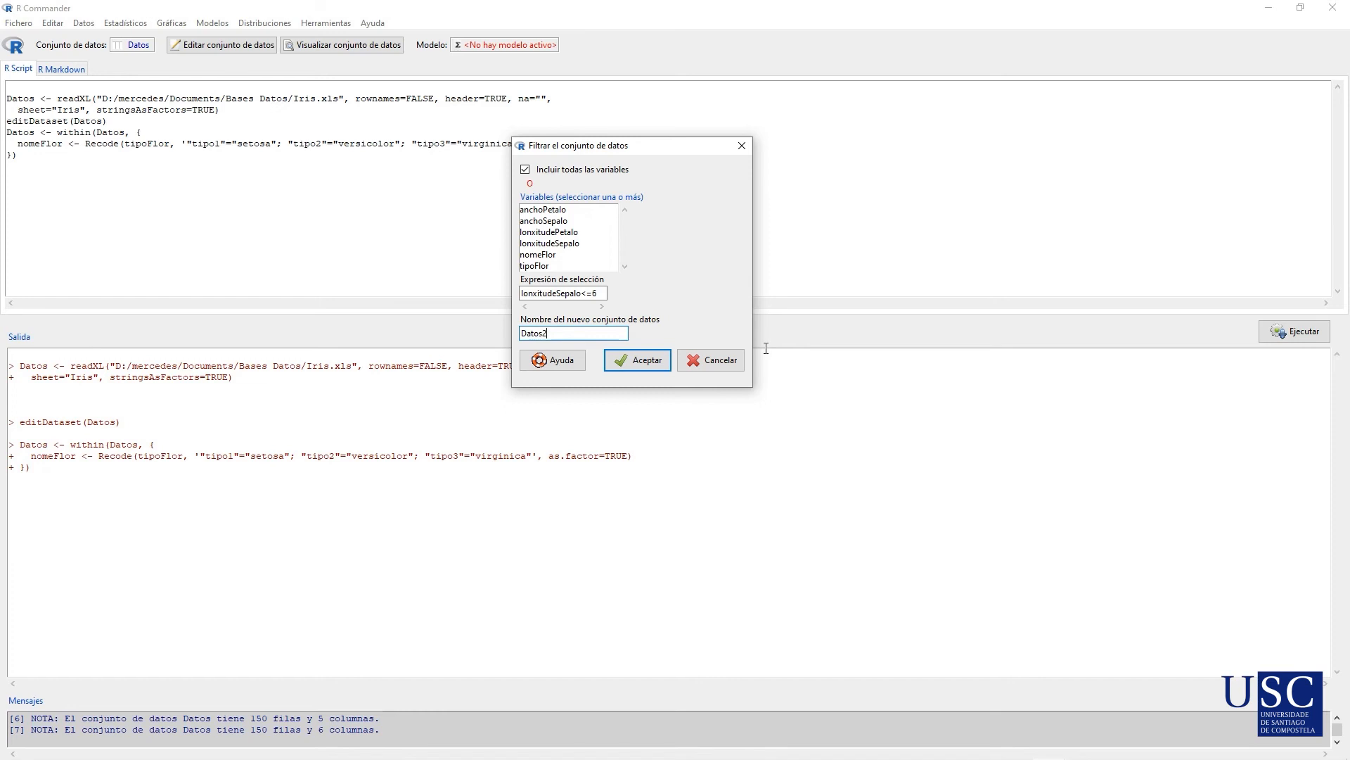
click(638, 362)
click(138, 45)
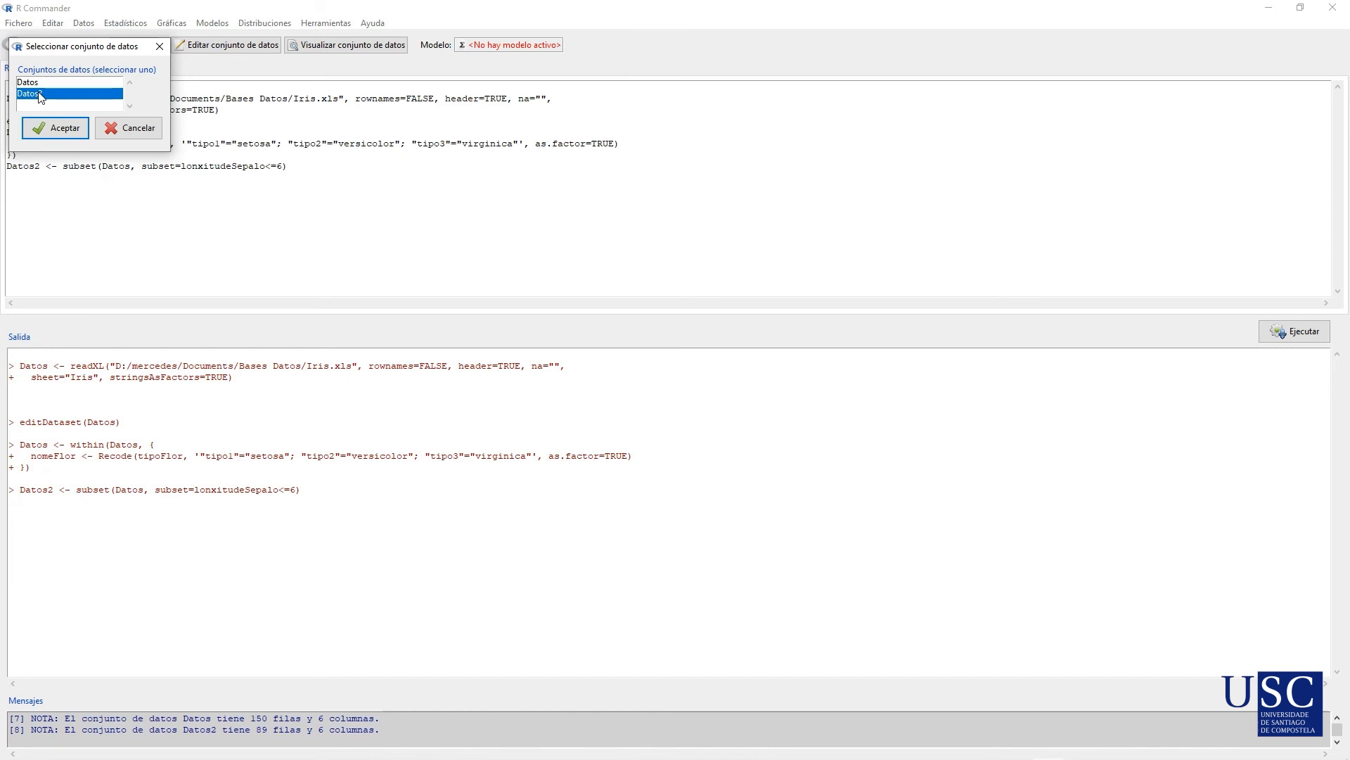
click(50, 126)
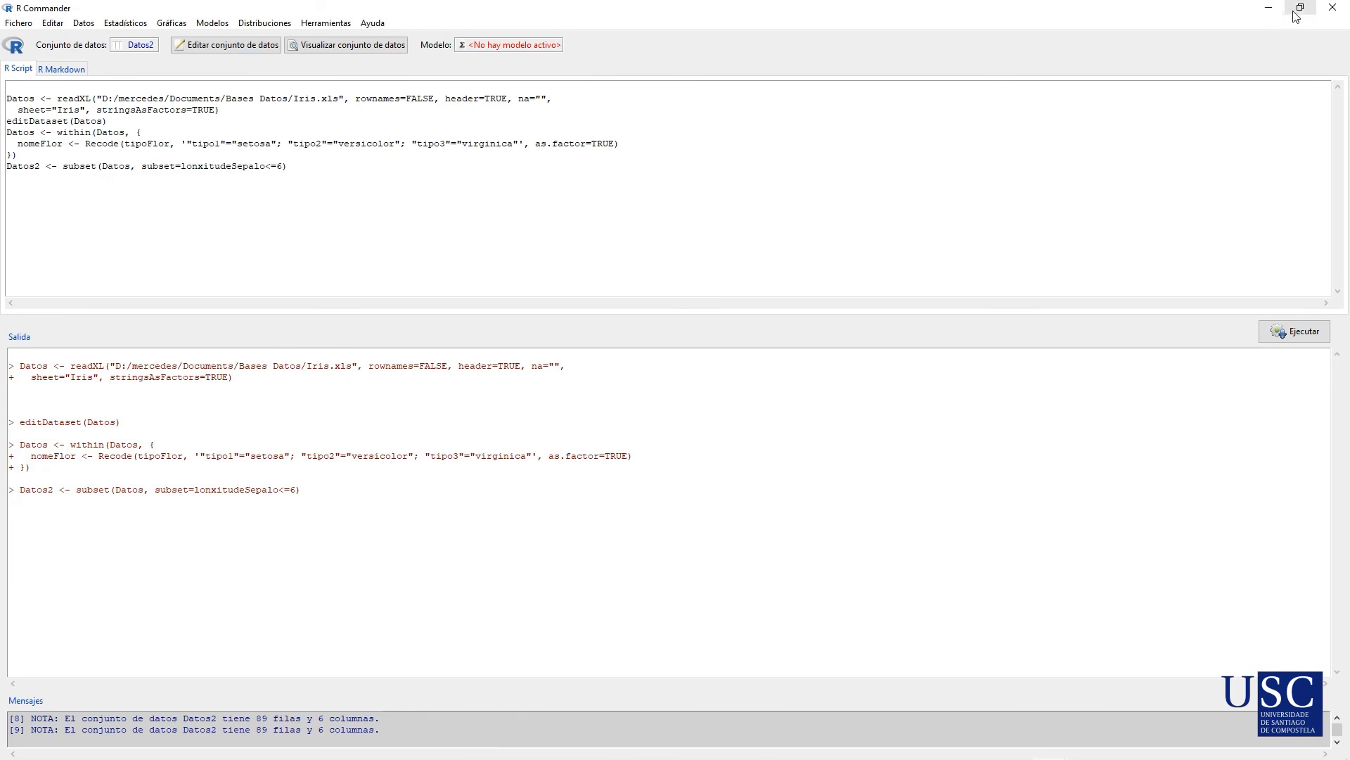
View the Datos2 dataset and examine the lonxitudeSepalo values across the setosa and versicolor rows against the filter condition
click(312, 48)
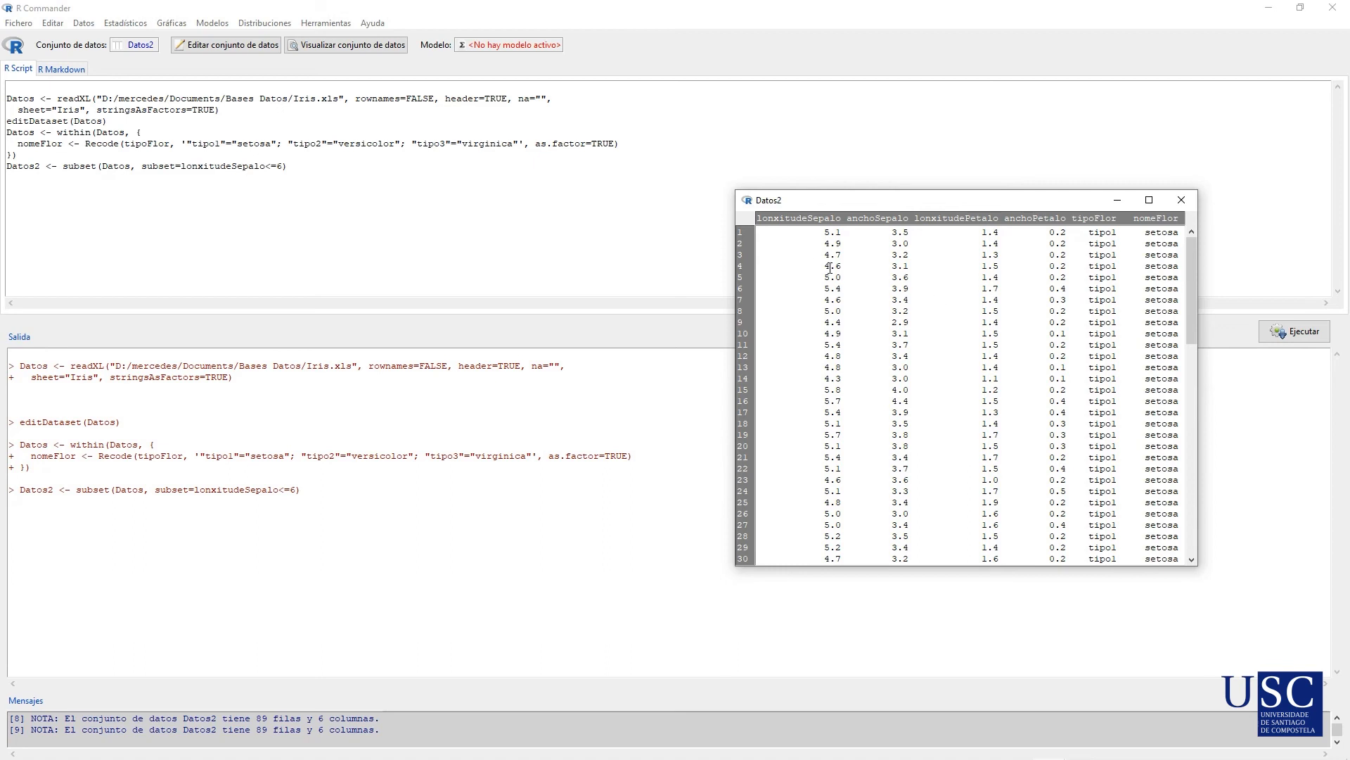
scroll(831, 268, down, 5)
scroll(831, 282, down, 5)
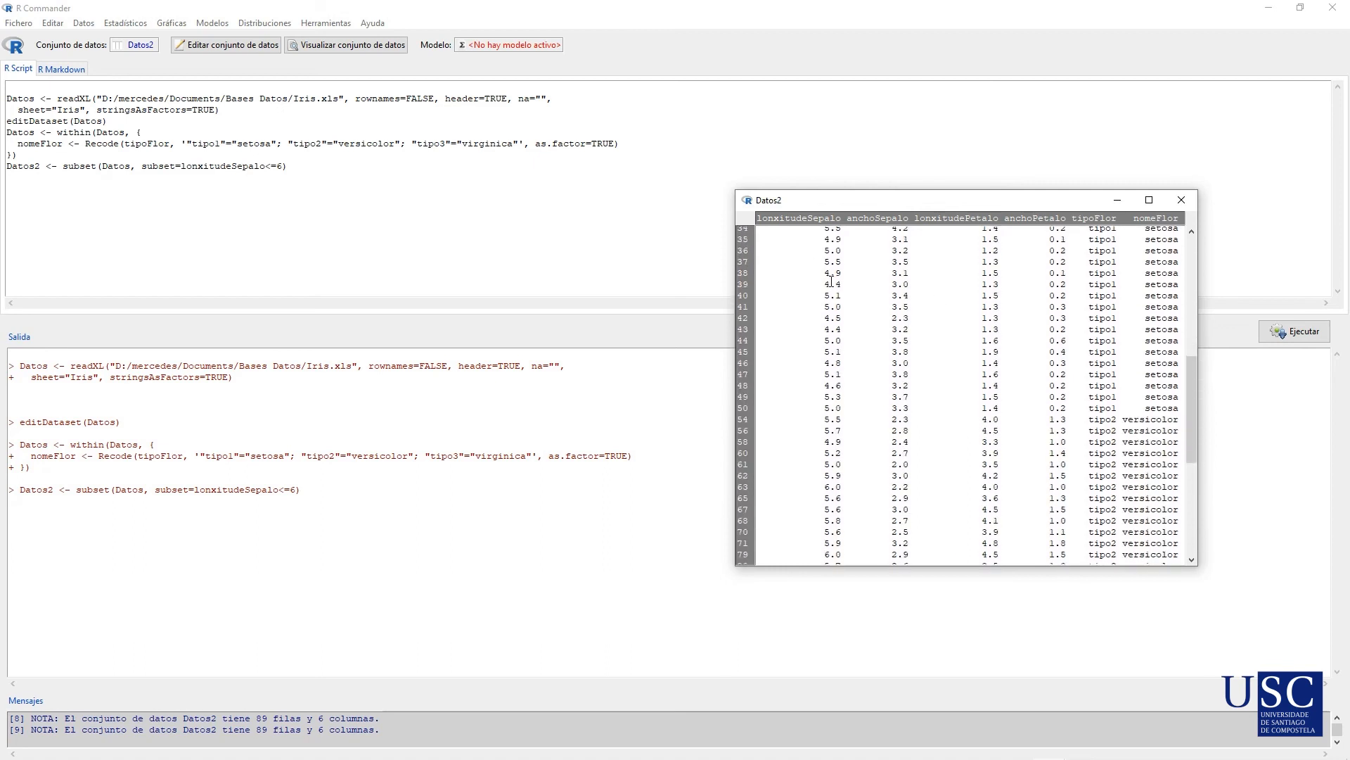
drag(847, 543, 842, 555)
click(842, 554)
scroll(842, 514, down, 3)
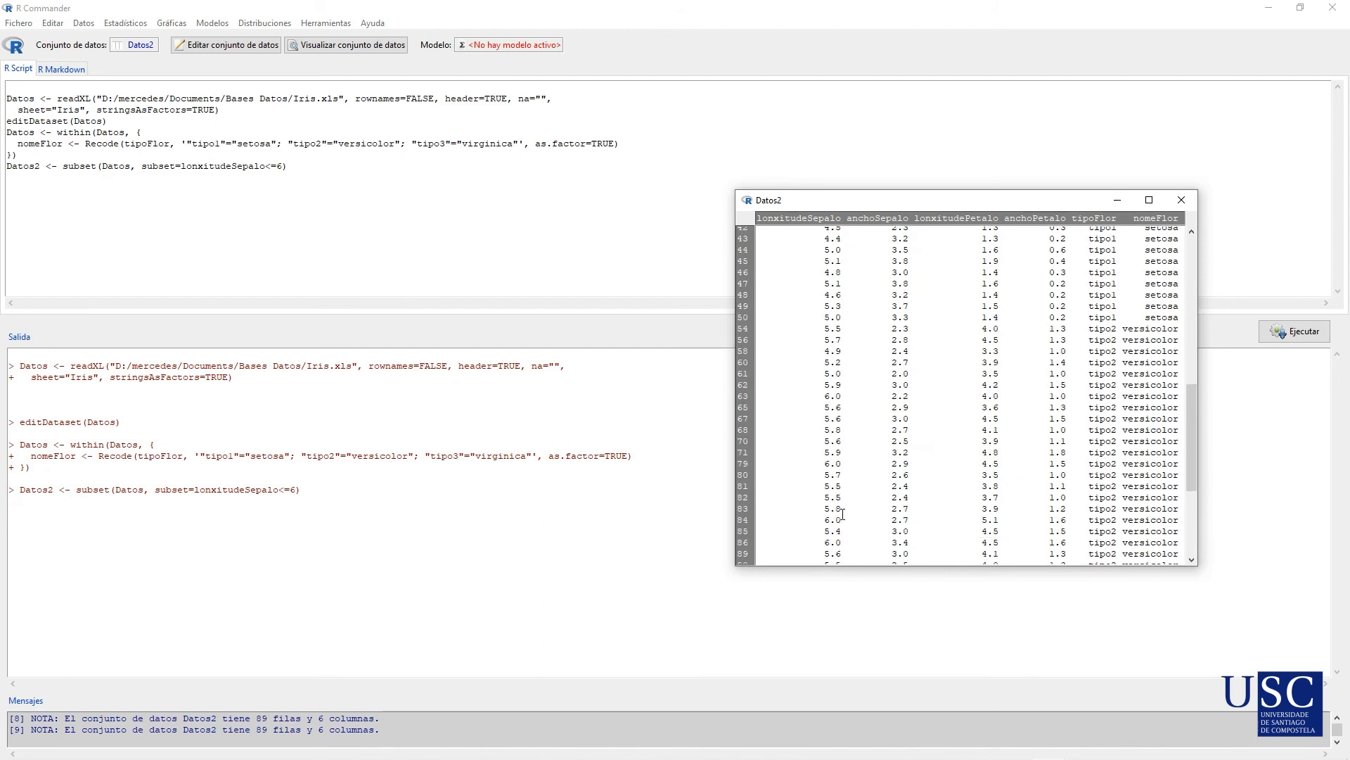
scroll(980, 393, down, 2)
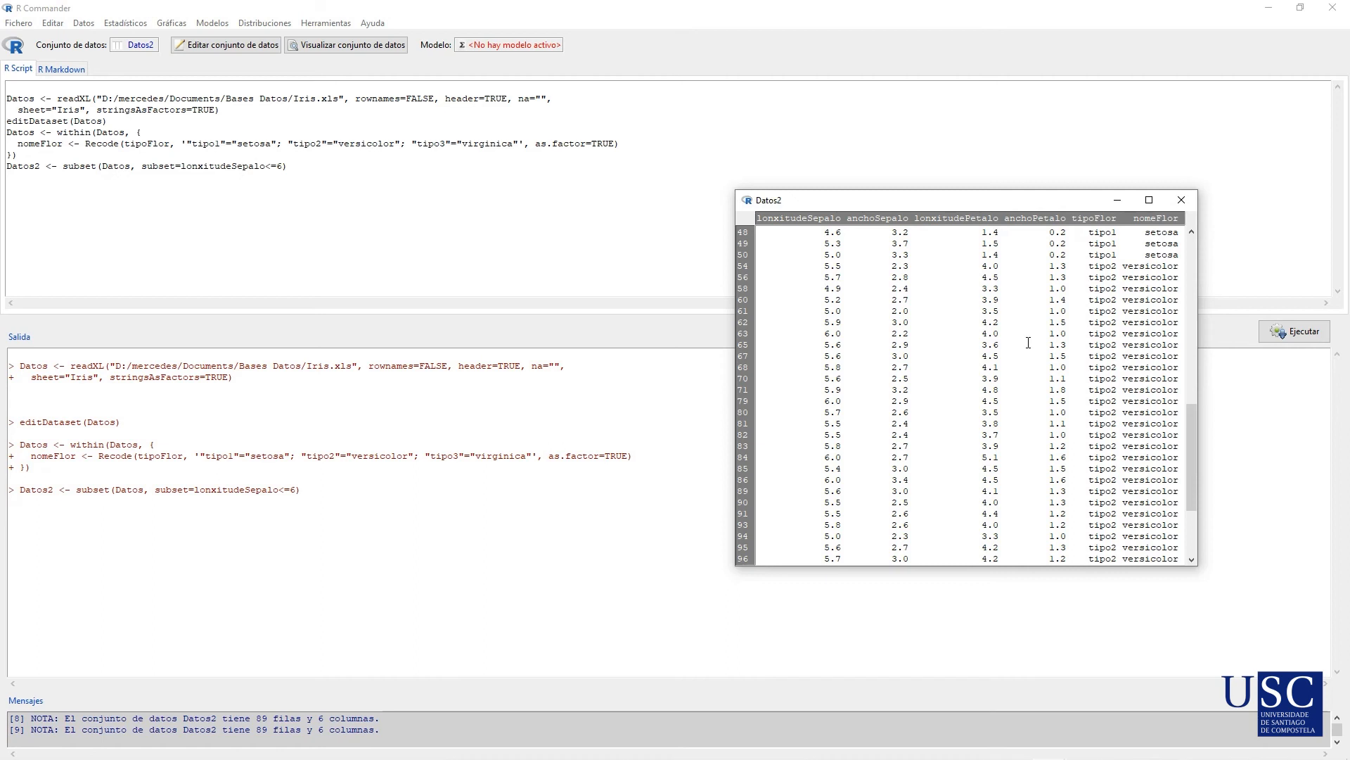
Set up the export of the active dataset with variable names, without row names or quoted character values, and with tabs as field separator
click(85, 24)
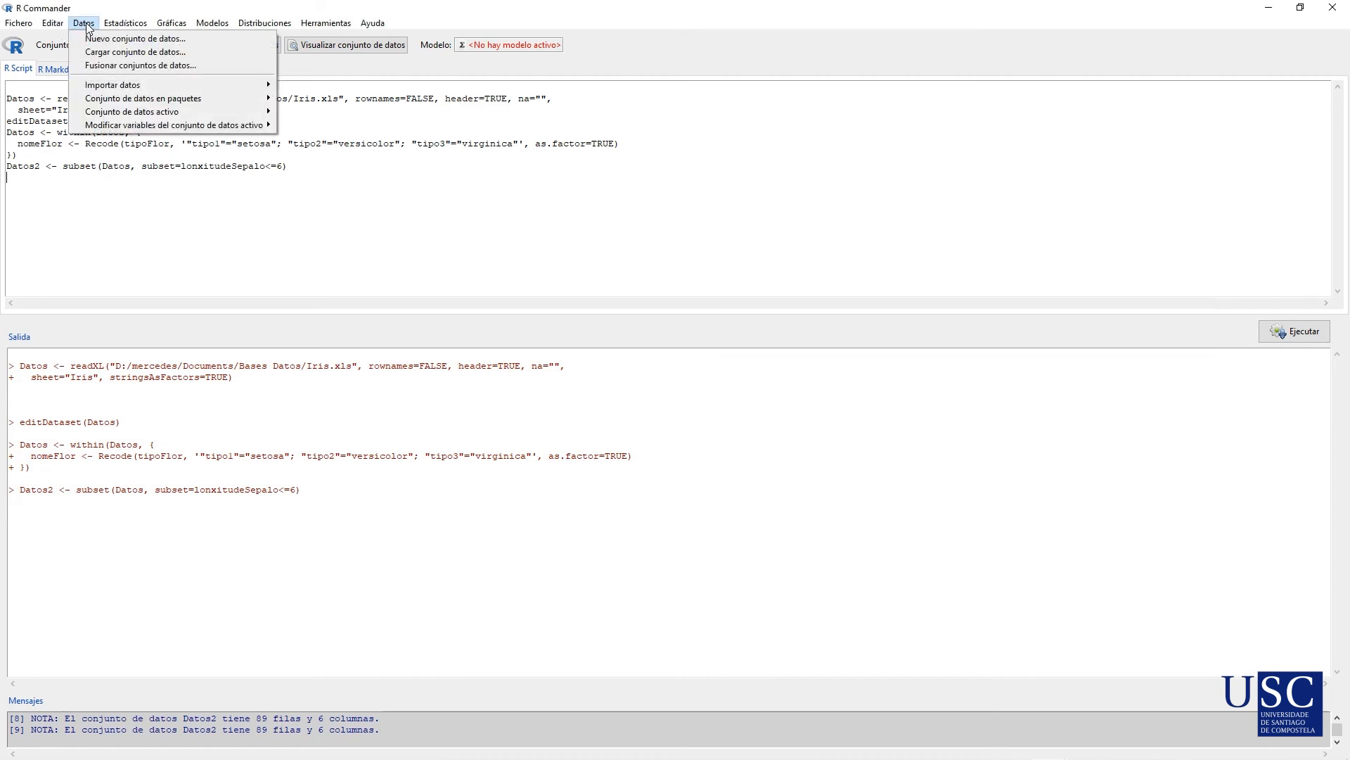
mouse_move(109, 115)
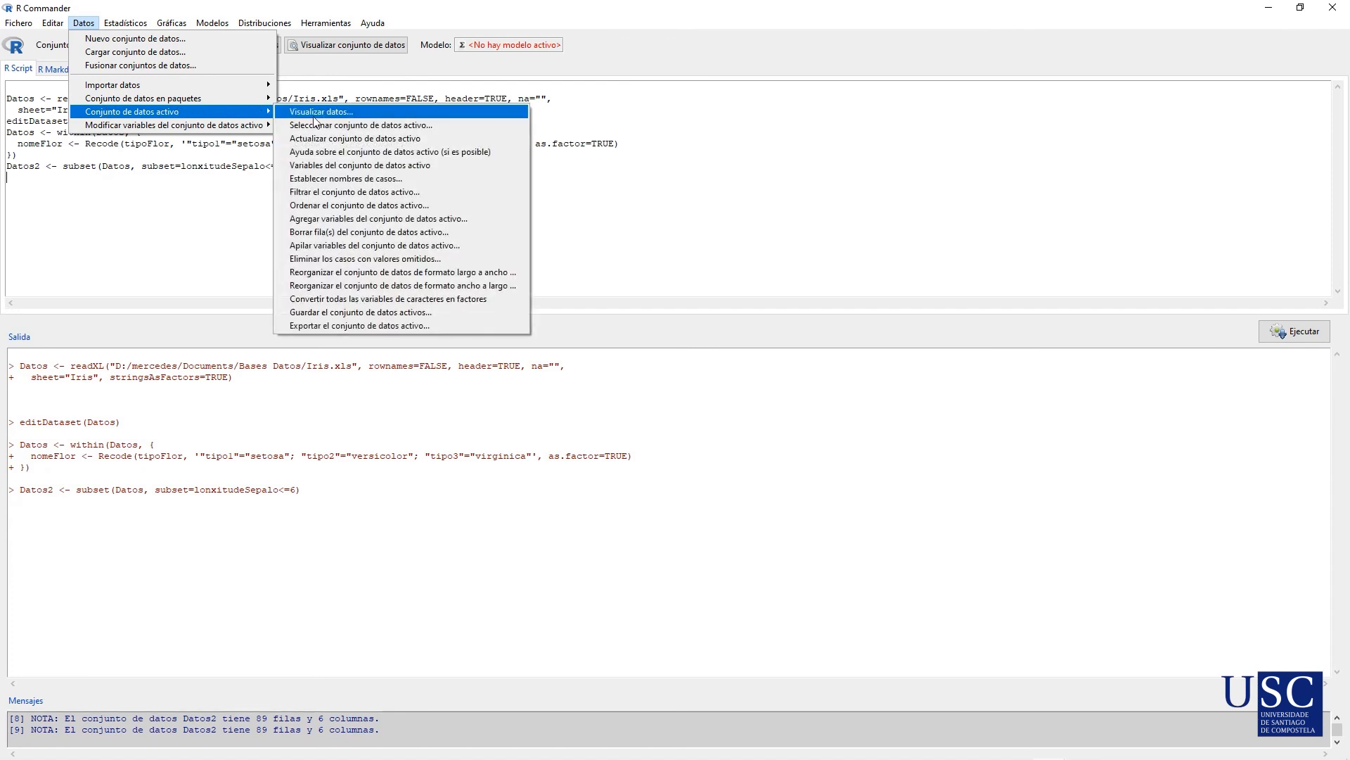
click(368, 326)
drag(142, 44, 527, 120)
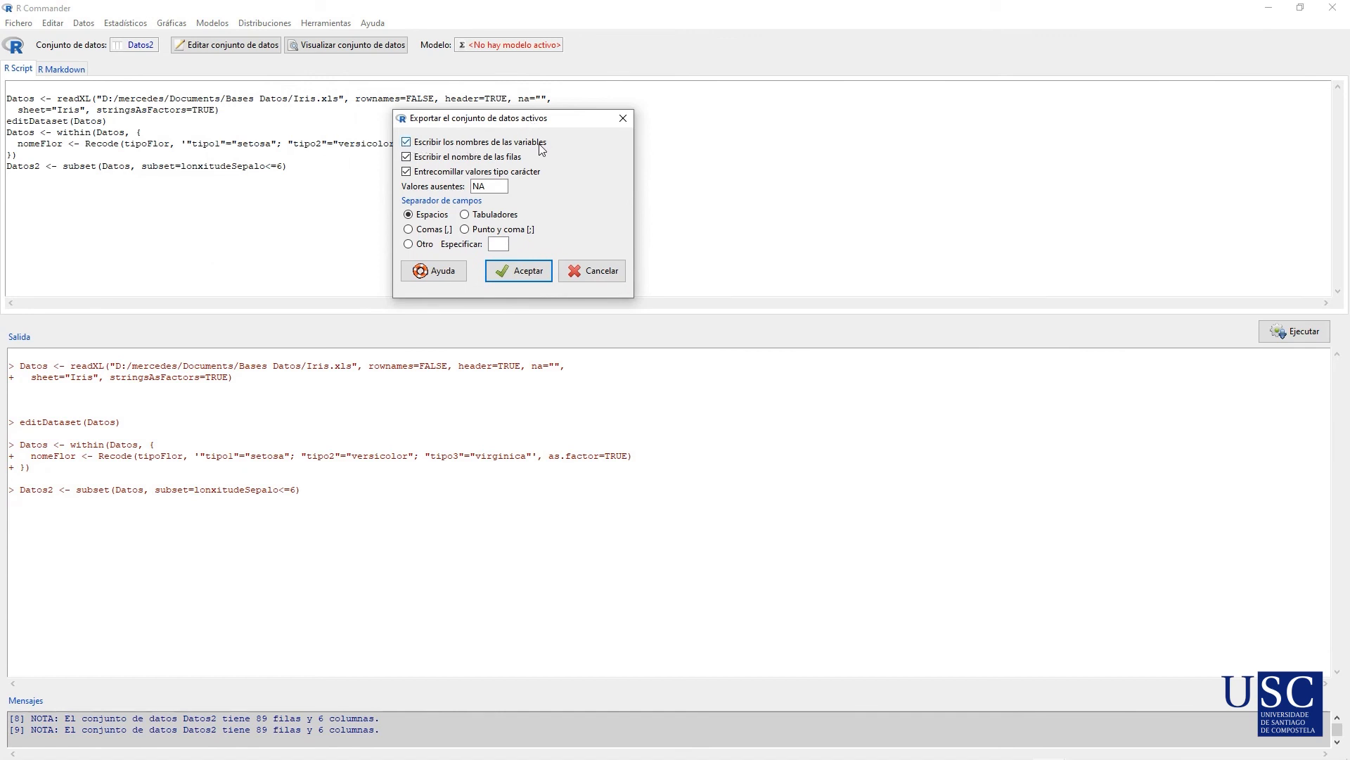
click(408, 157)
click(416, 173)
click(467, 215)
click(526, 272)
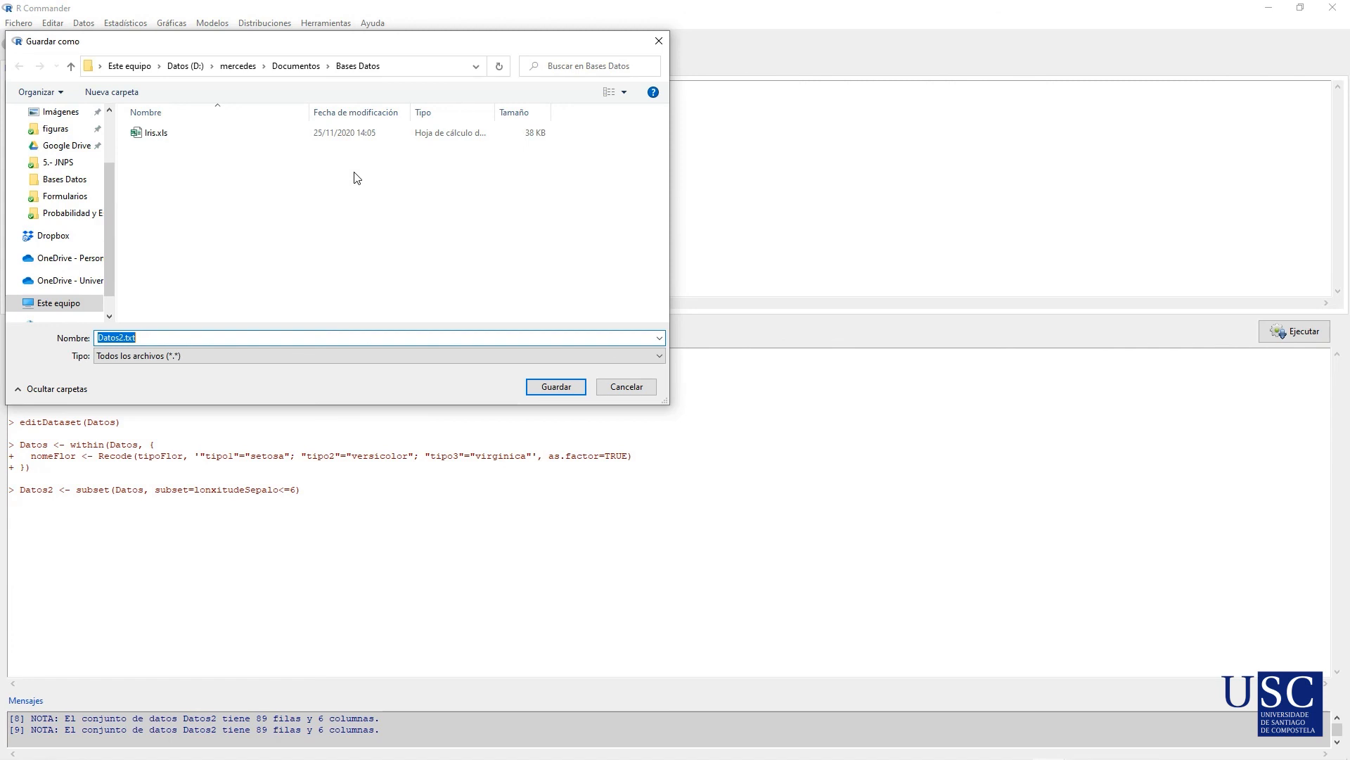
Save the exported dataset as Datos2.txt in the Bases Datos folder
click(159, 337)
key(shift+Left)
key(shift+Left)
key(shift+Left)
click(566, 393)
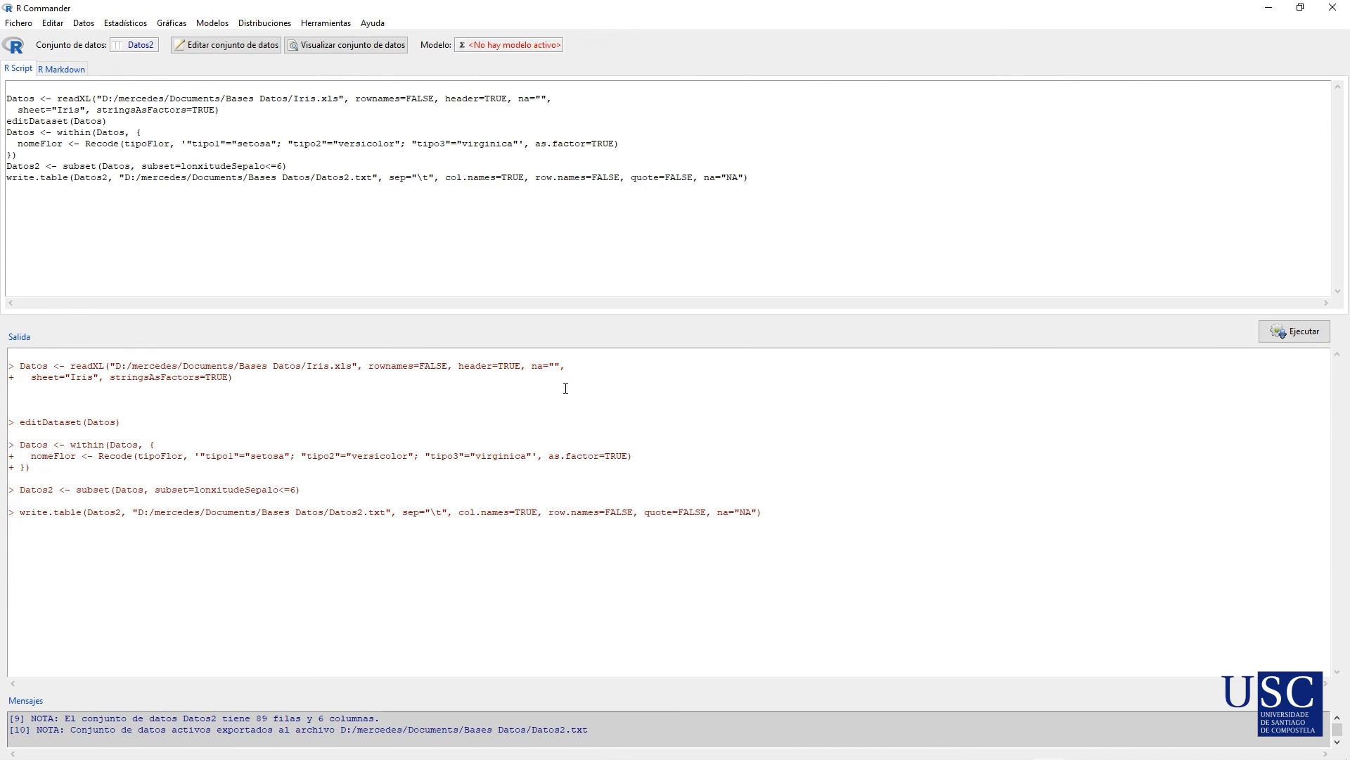
click(84, 24)
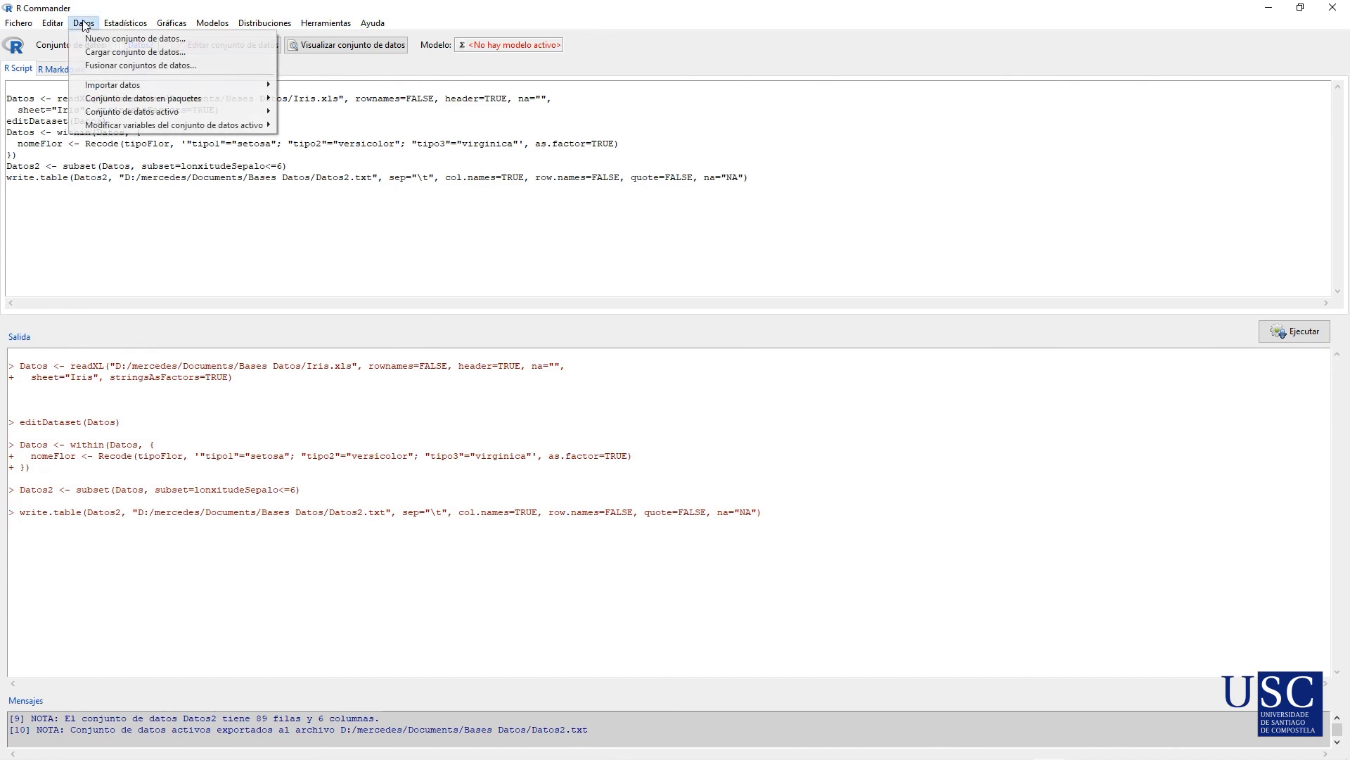
mouse_move(121, 114)
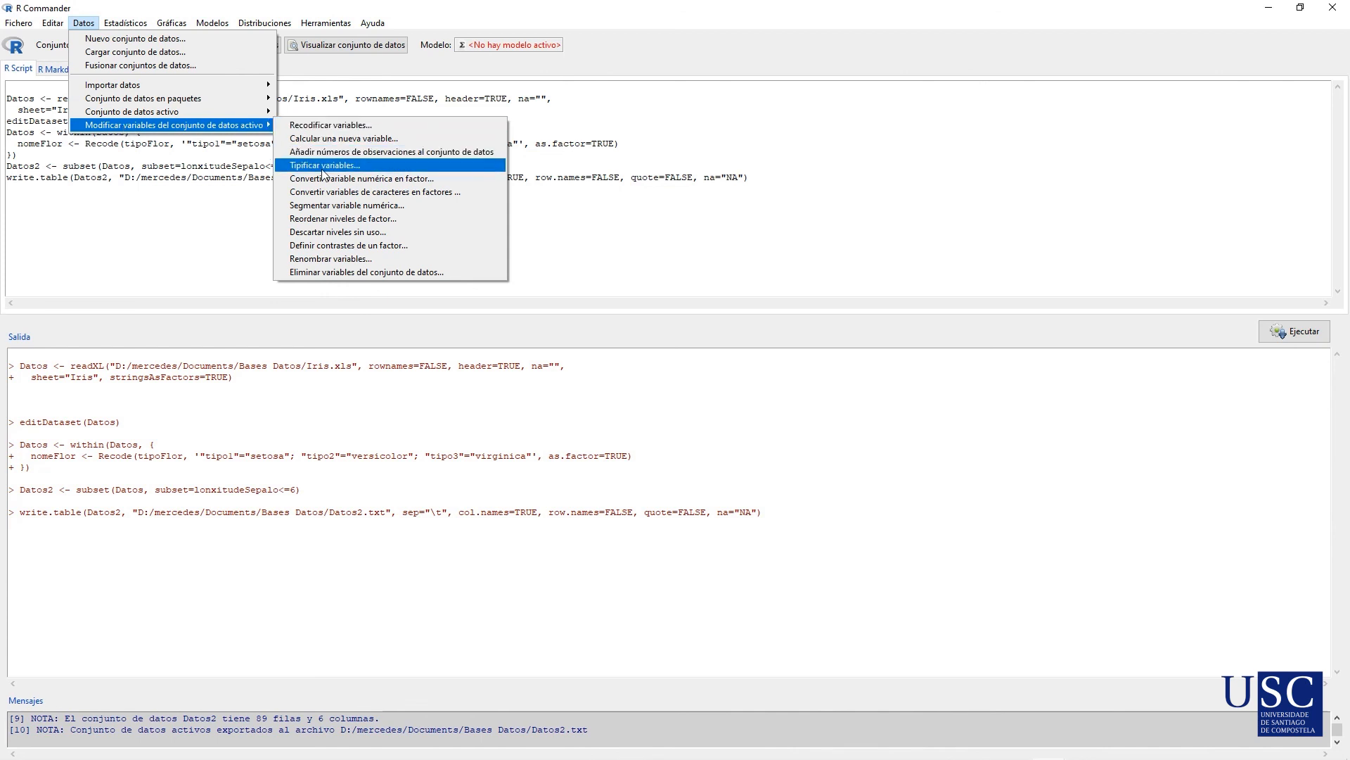
mouse_move(222, 114)
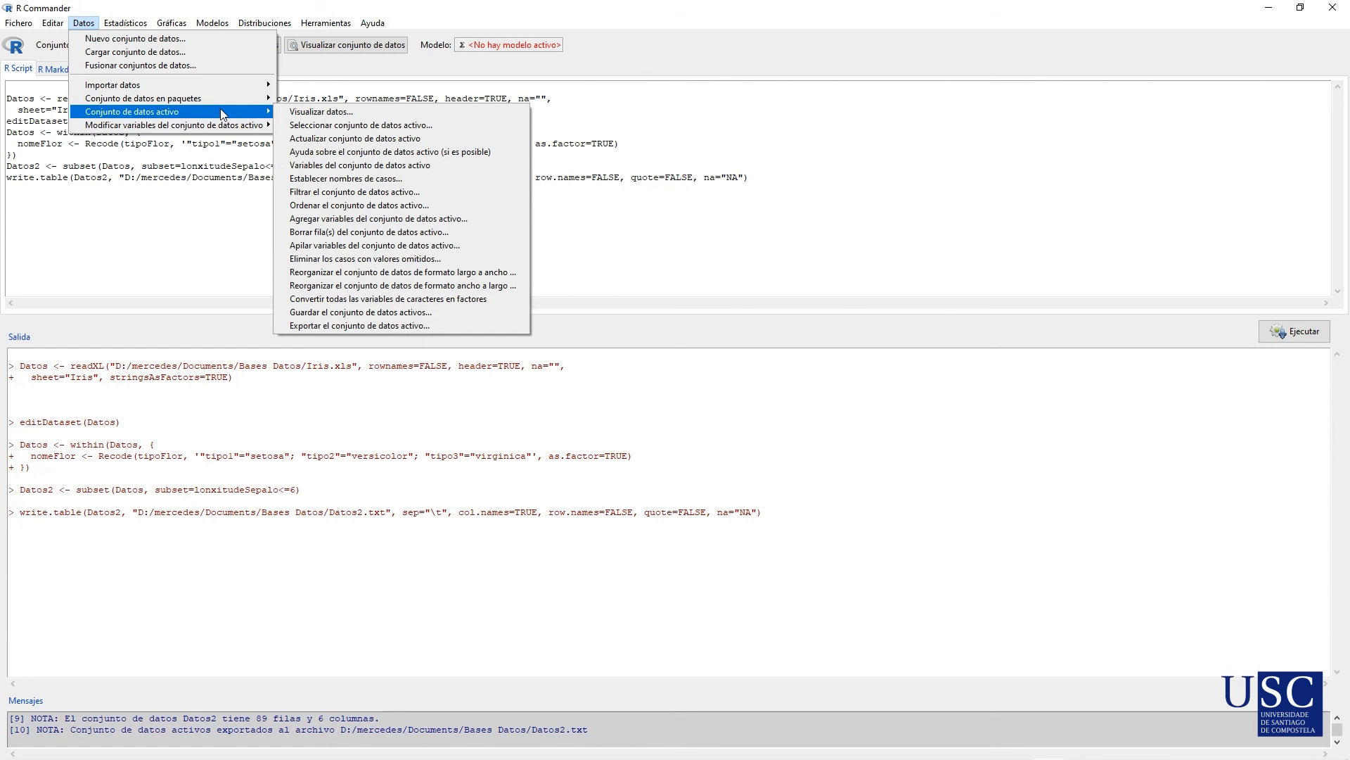